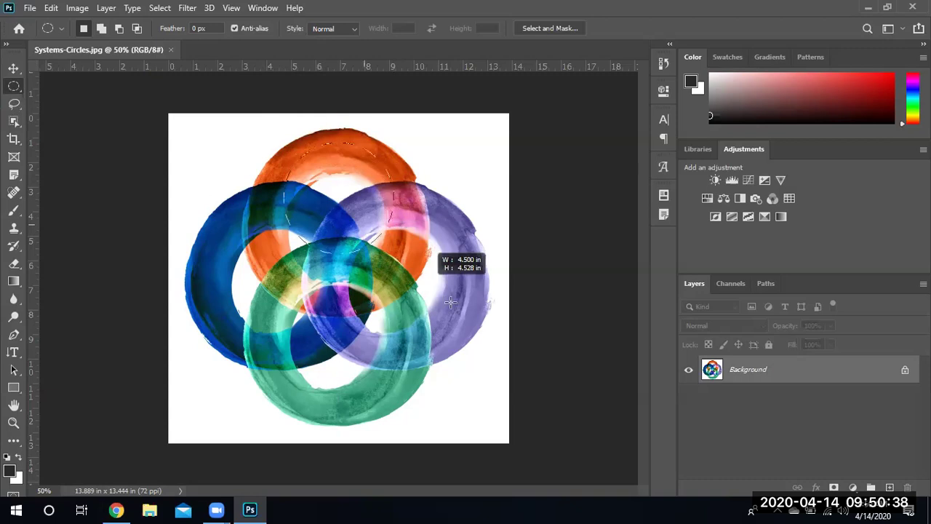
# Step: Draw an elliptical selection fitted to the orange ring's outer edge, repositioning it mid-drag
pyautogui.moveTo(451, 302); pyautogui.dragTo(429, 315)
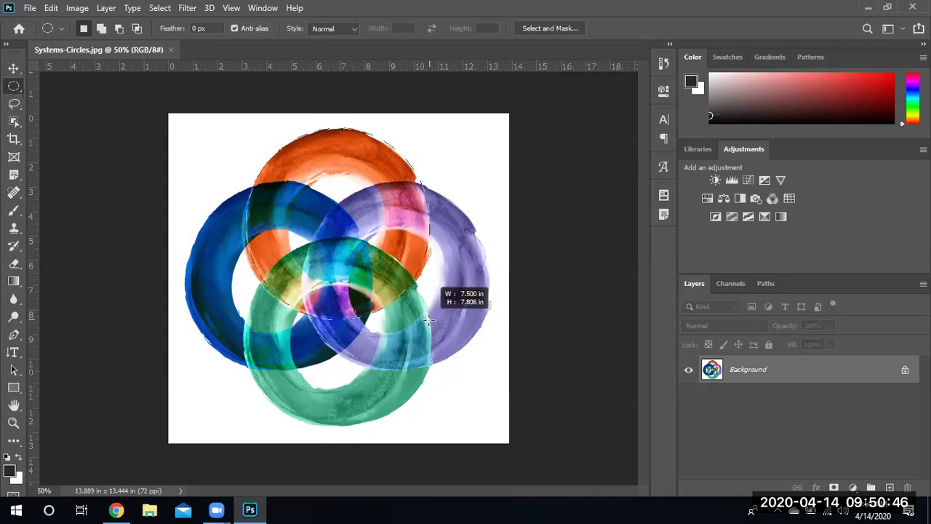
pyautogui.moveTo(429, 319); pyautogui.dragTo(429, 319)
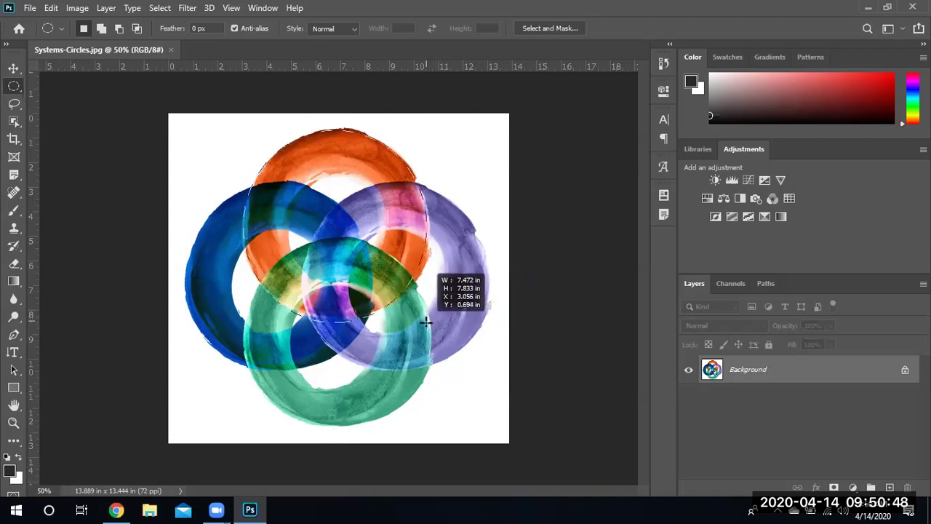
pyautogui.moveTo(427, 318); pyautogui.dragTo(431, 315)
pyautogui.press('space')
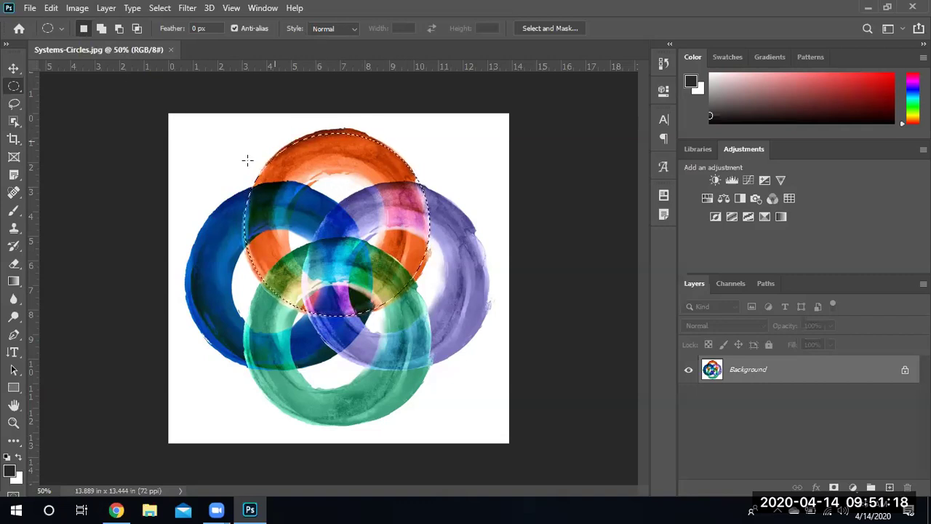
pyautogui.click(118, 30)
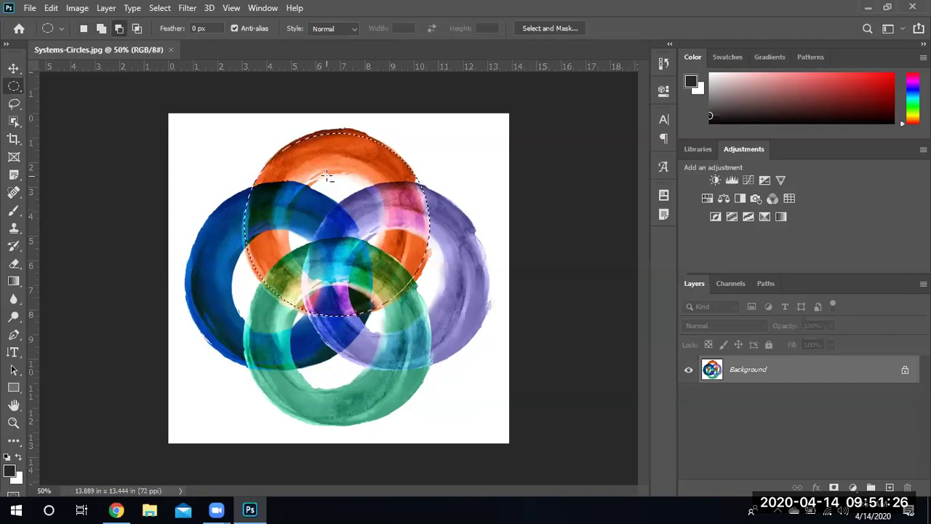
pyautogui.moveTo(327, 174); pyautogui.dragTo(382, 282)
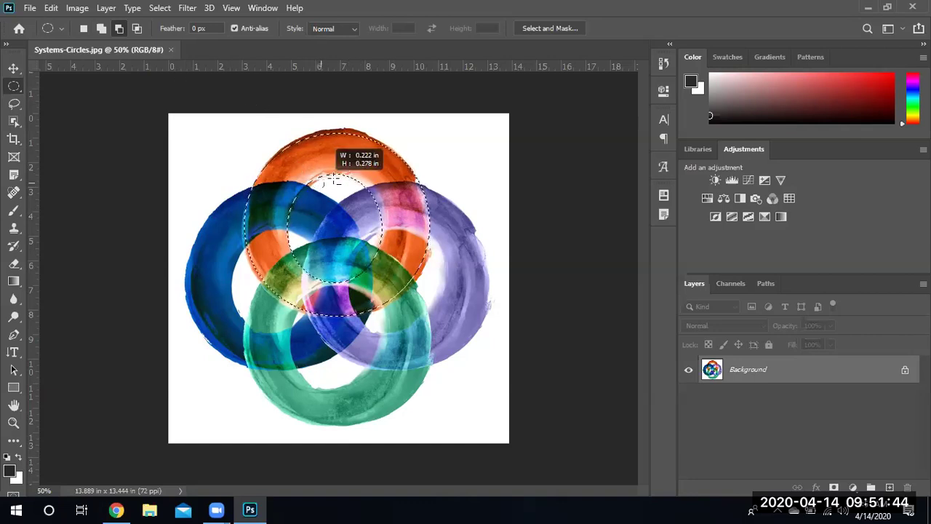
pyautogui.moveTo(333, 178); pyautogui.dragTo(371, 224)
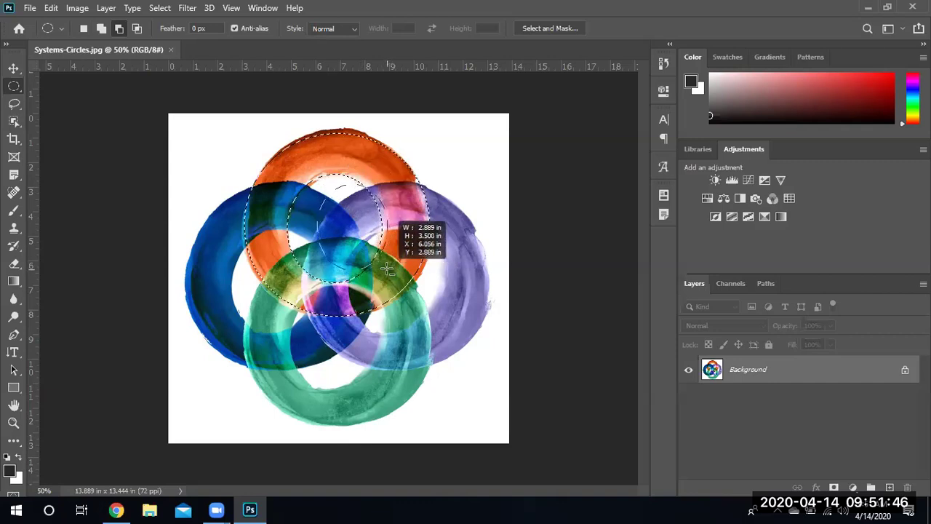
pyautogui.moveTo(387, 268)
pyautogui.mouseDown()
pyautogui.moveTo(375, 259)
pyautogui.moveTo(387, 269)
pyautogui.mouseUp()
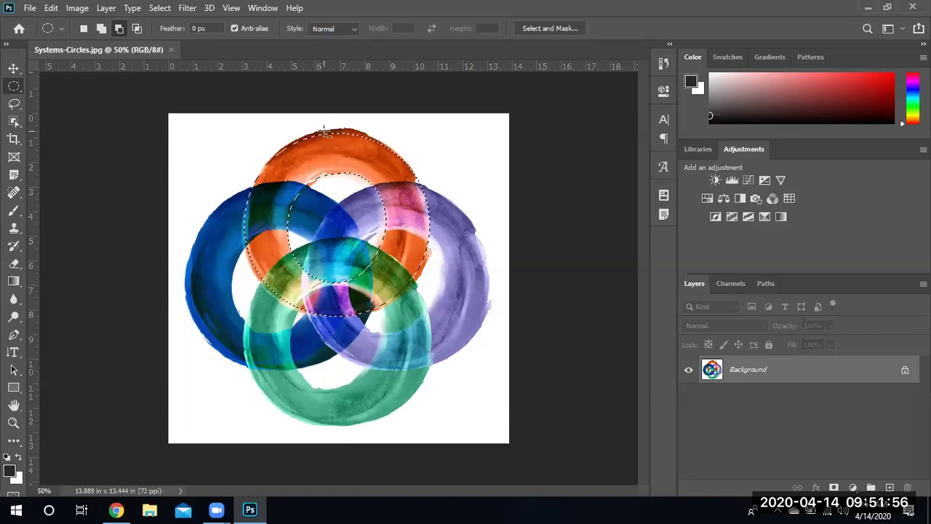
pyautogui.click(100, 29)
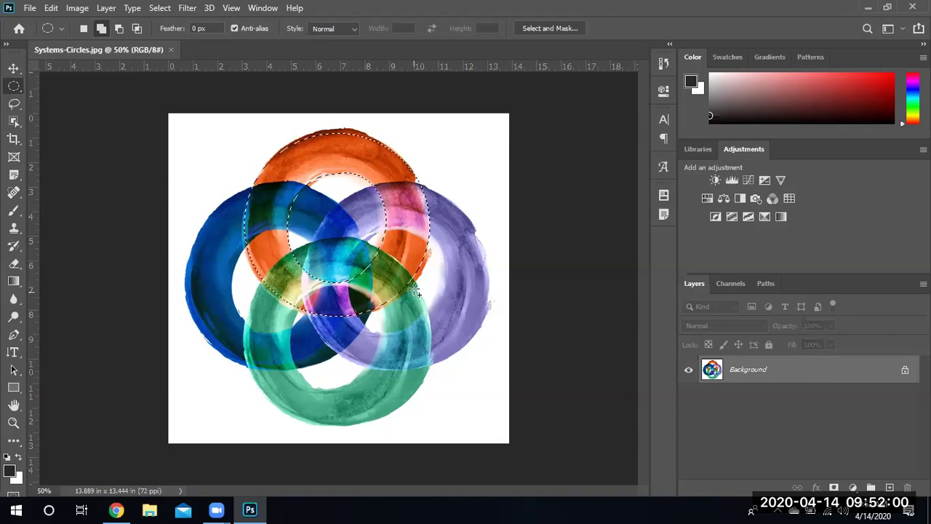
pyautogui.moveTo(401, 203); pyautogui.dragTo(255, 129)
pyautogui.press('space')
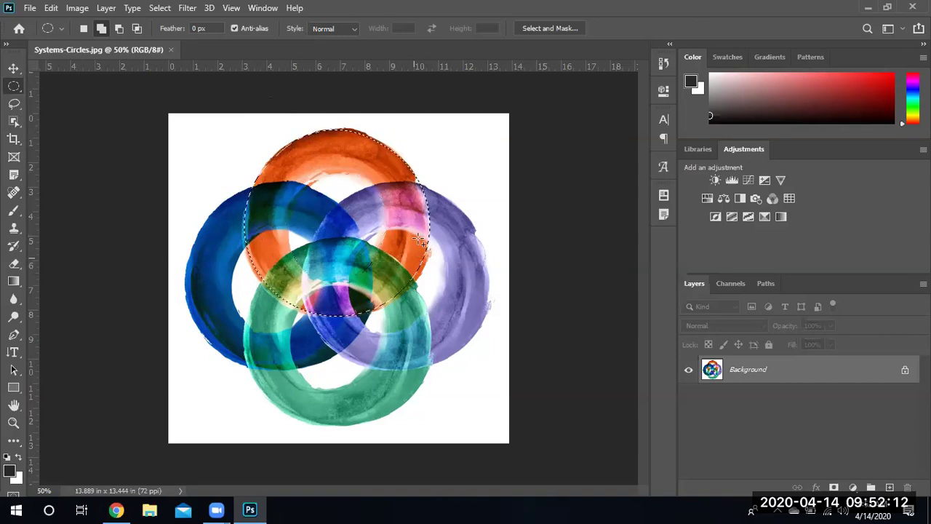
pyautogui.moveTo(321, 182); pyautogui.dragTo(432, 314)
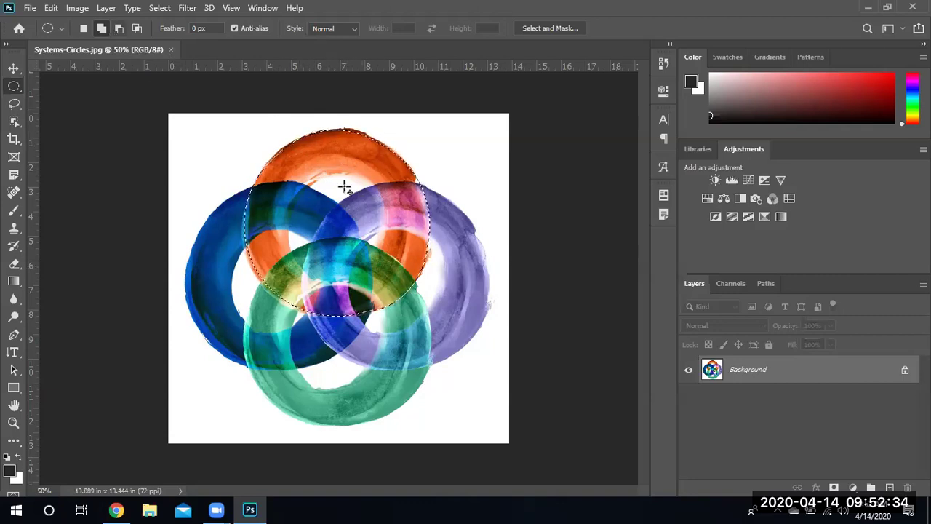
# Step: Subtract an ellipse fitted to the orange ring's inner hole from the selection
pyautogui.click(118, 28)
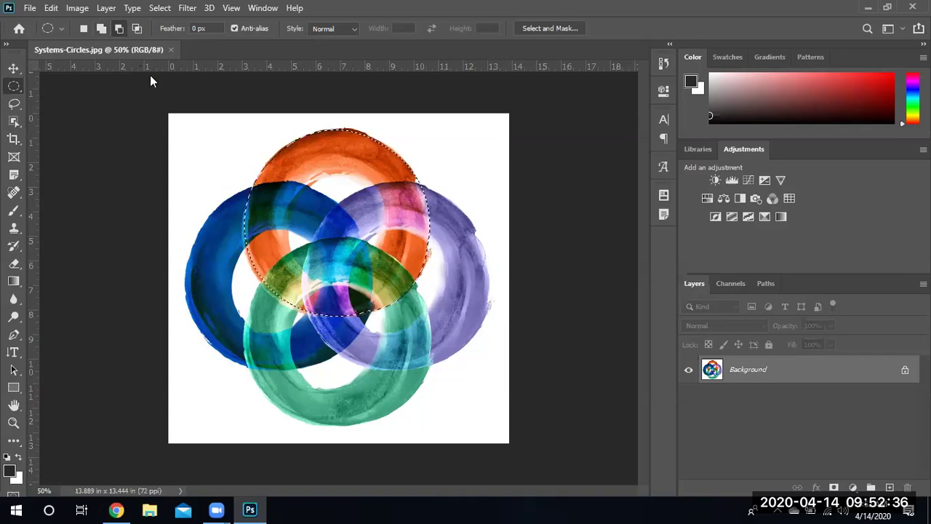
pyautogui.moveTo(295, 178); pyautogui.dragTo(386, 277)
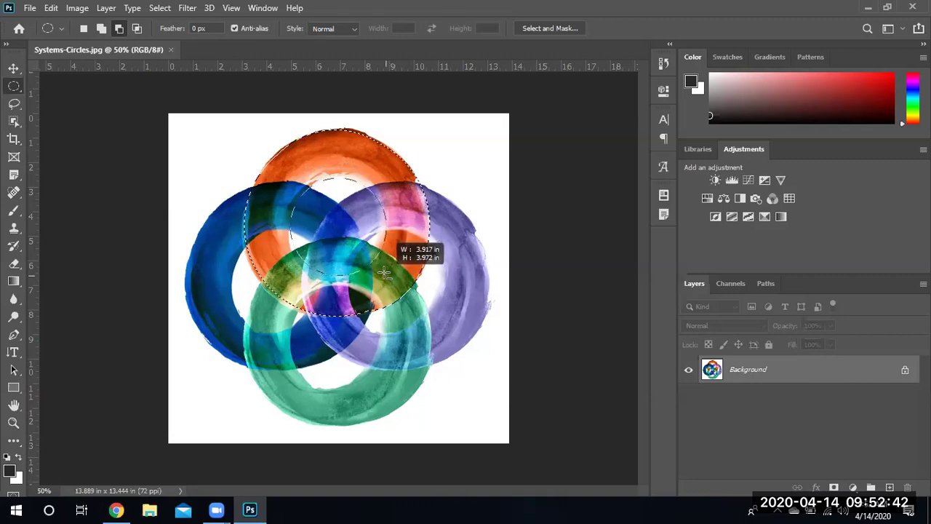
pyautogui.moveTo(382, 270); pyautogui.dragTo(386, 283)
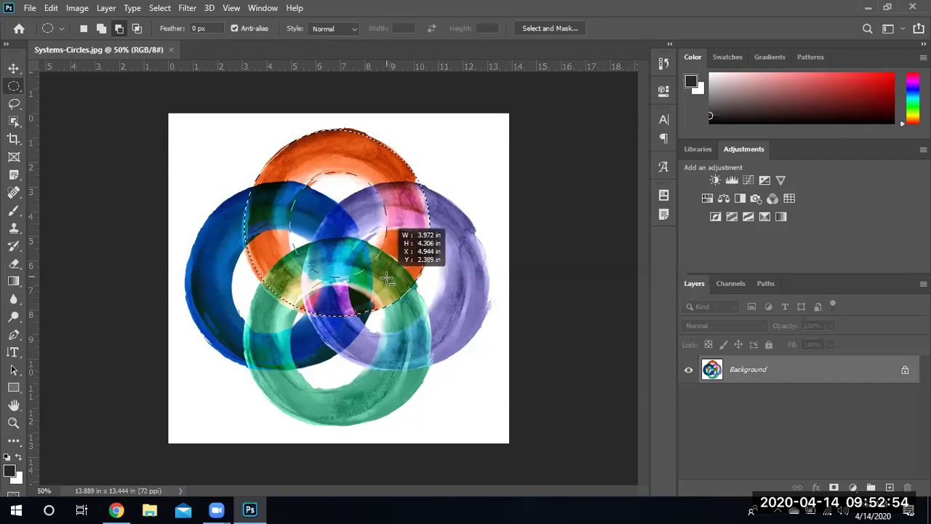
pyautogui.moveTo(387, 278); pyautogui.dragTo(385, 284)
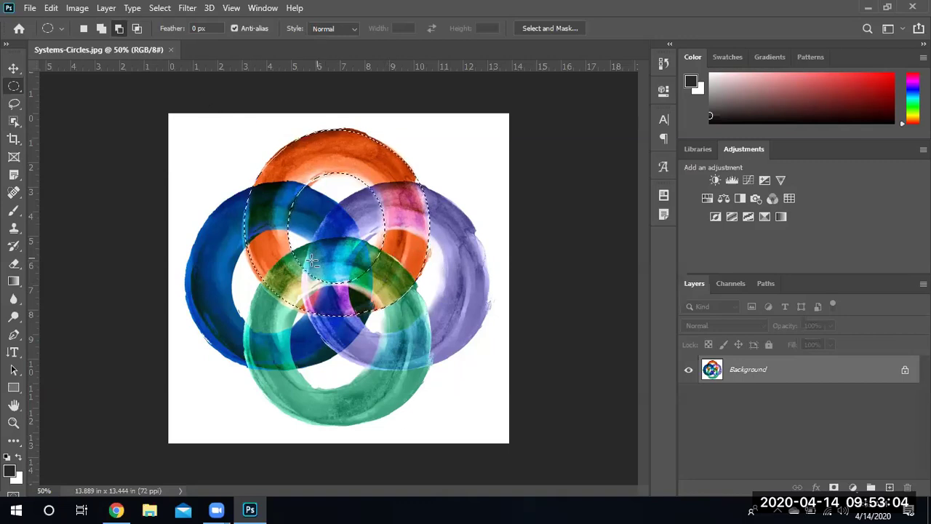
pyautogui.moveTo(341, 206); pyautogui.dragTo(385, 171)
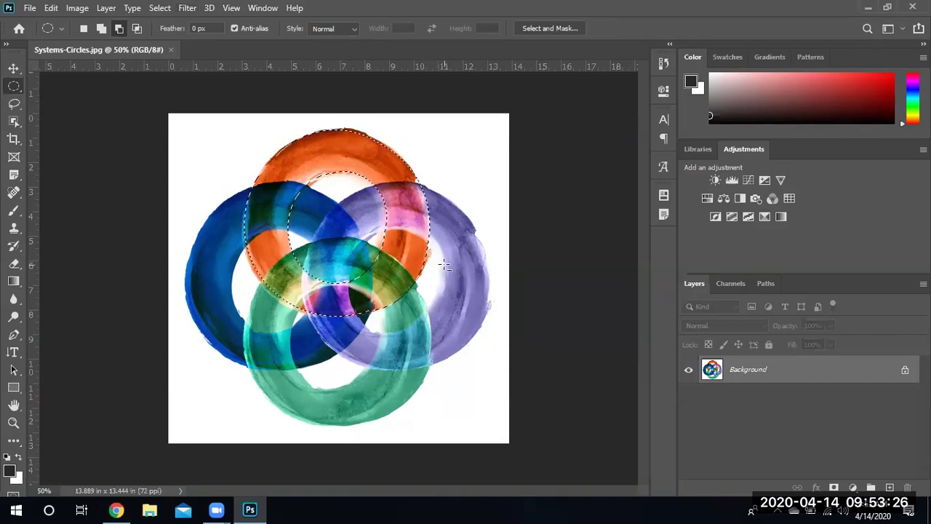
# Step: In Add mode, draw an ellipse around the green ring's outer edge
pyautogui.click(116, 33)
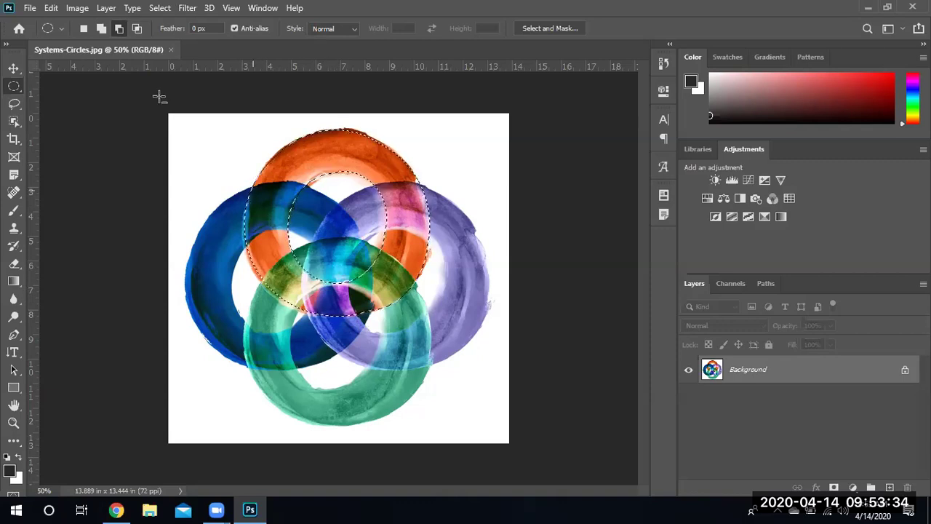
pyautogui.click(100, 29)
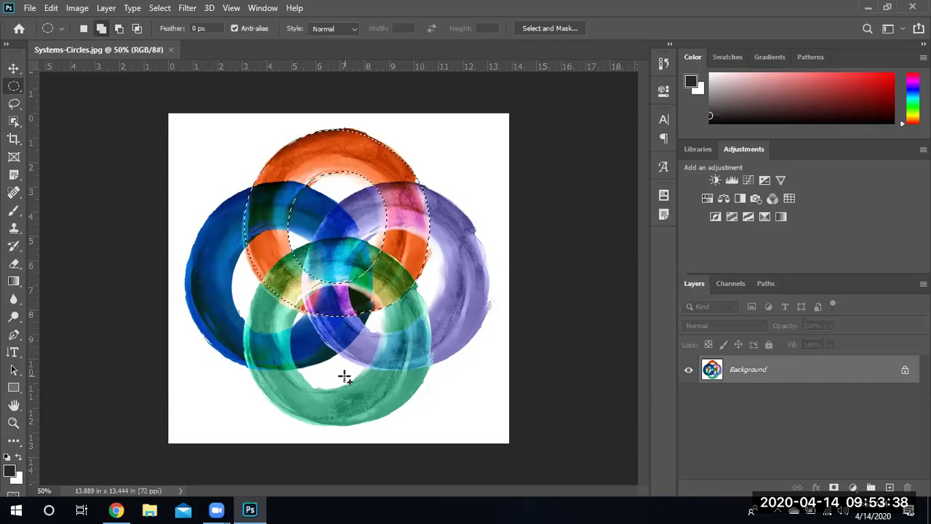
pyautogui.moveTo(401, 409); pyautogui.dragTo(248, 245)
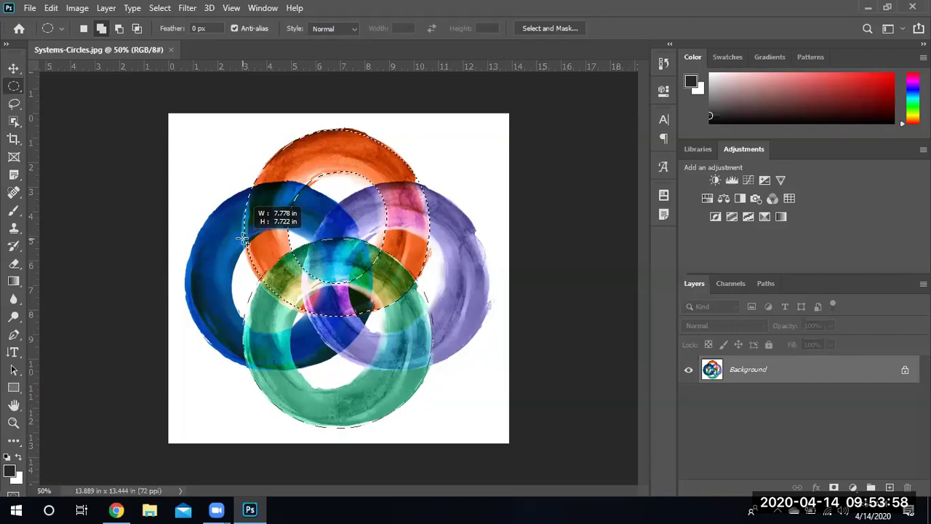
pyautogui.moveTo(242, 238); pyautogui.dragTo(243, 237)
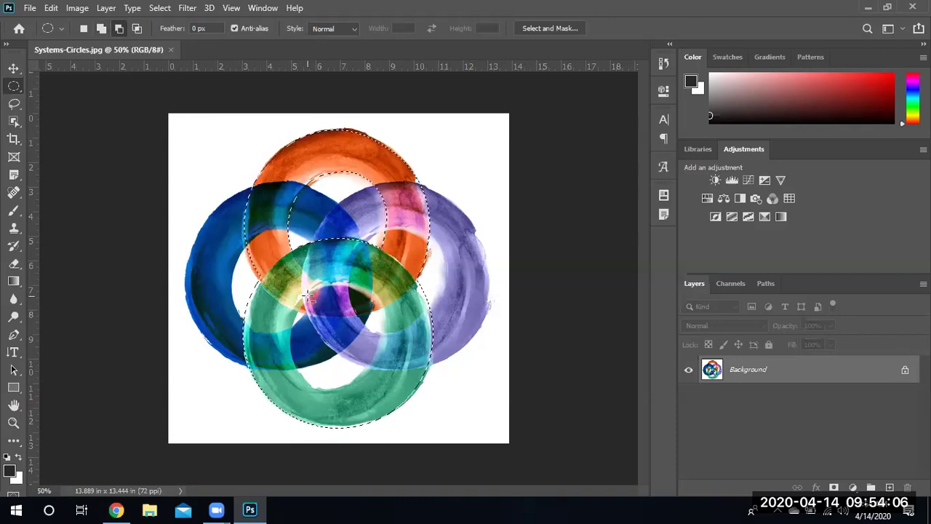
# Step: Cut the green ring's inner hole out of the selection with a fitted ellipse
pyautogui.moveTo(375, 386); pyautogui.dragTo(368, 391)
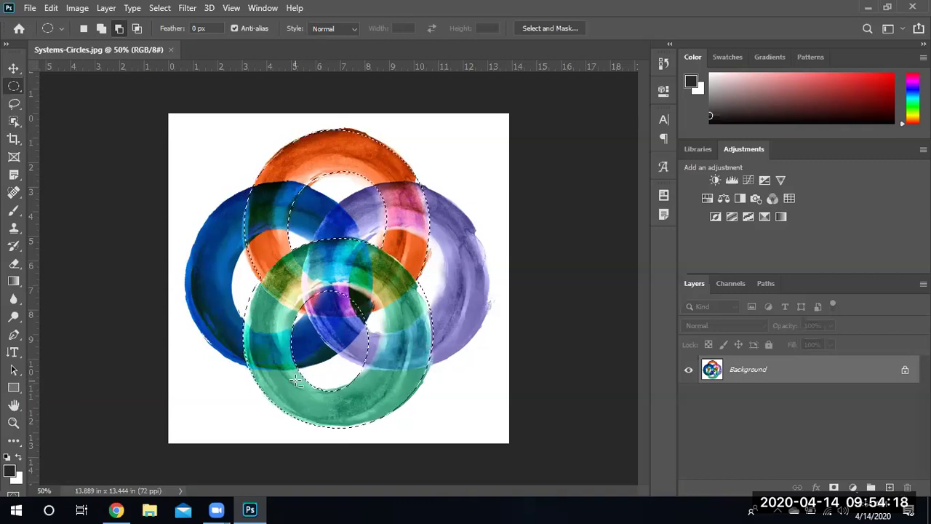
pyautogui.moveTo(297, 381); pyautogui.dragTo(389, 282)
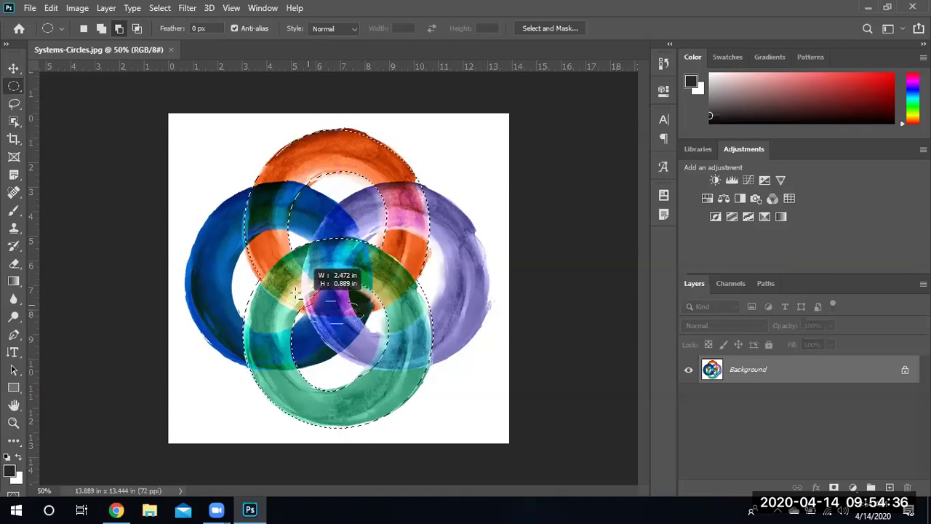
pyautogui.moveTo(296, 293)
pyautogui.mouseDown()
pyautogui.moveTo(258, 244)
pyautogui.moveTo(294, 280)
pyautogui.moveTo(270, 290)
pyautogui.moveTo(295, 288)
pyautogui.mouseUp()
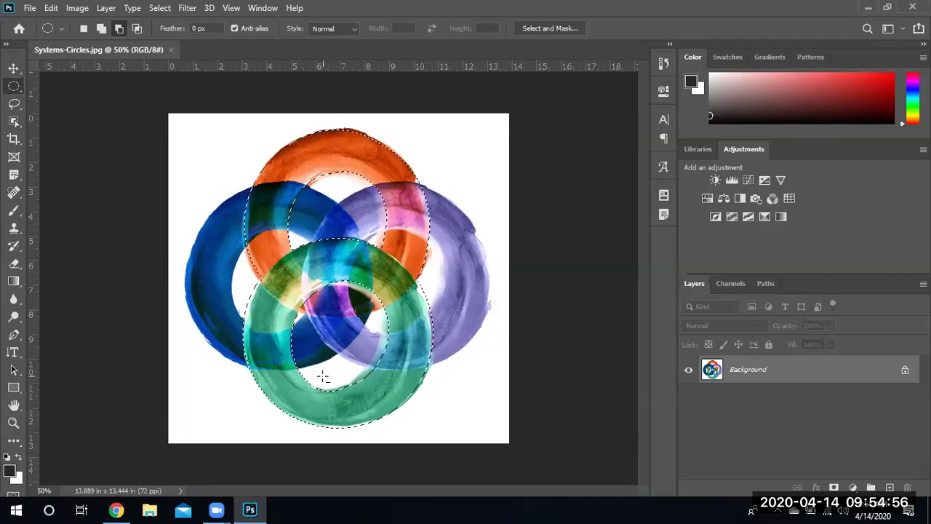
# Step: Add an ellipse around the blue ring, then subtract its inner hole from the selection
pyautogui.click(101, 28)
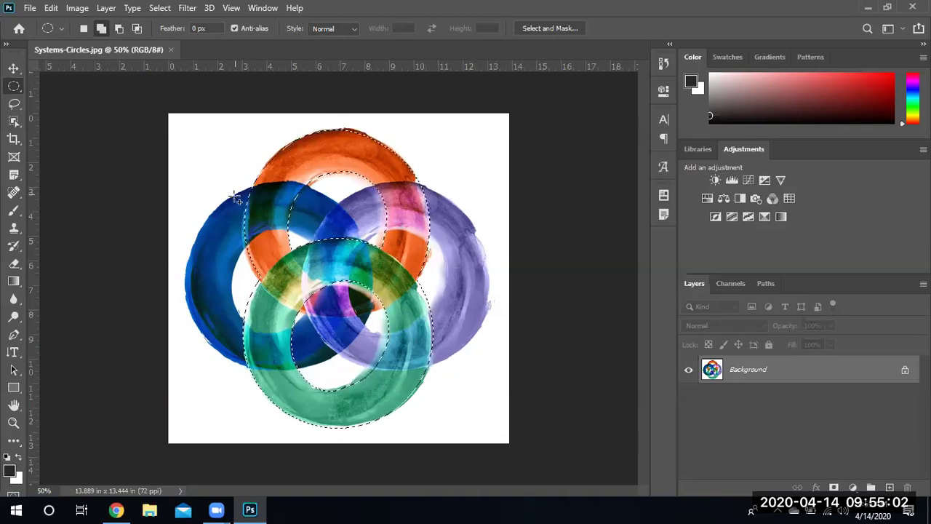
pyautogui.moveTo(227, 200); pyautogui.dragTo(373, 371)
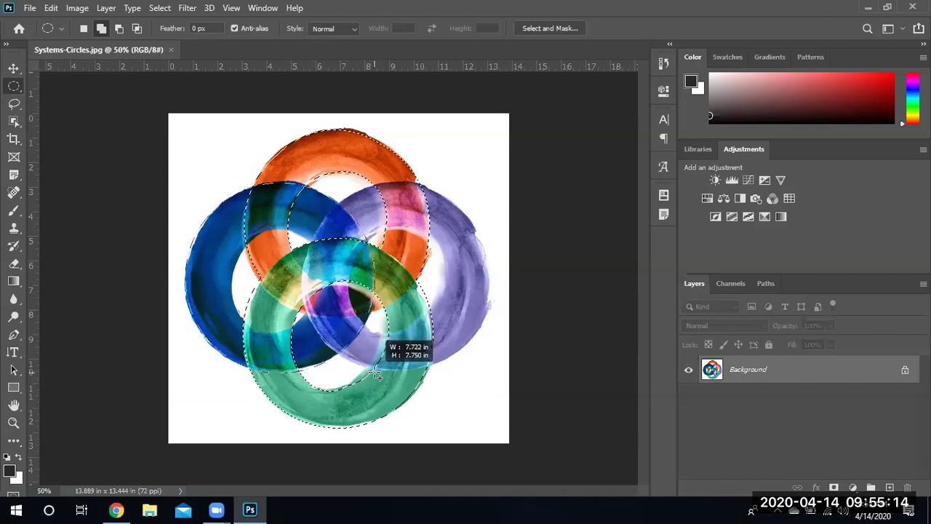
pyautogui.moveTo(376, 373); pyautogui.dragTo(375, 373)
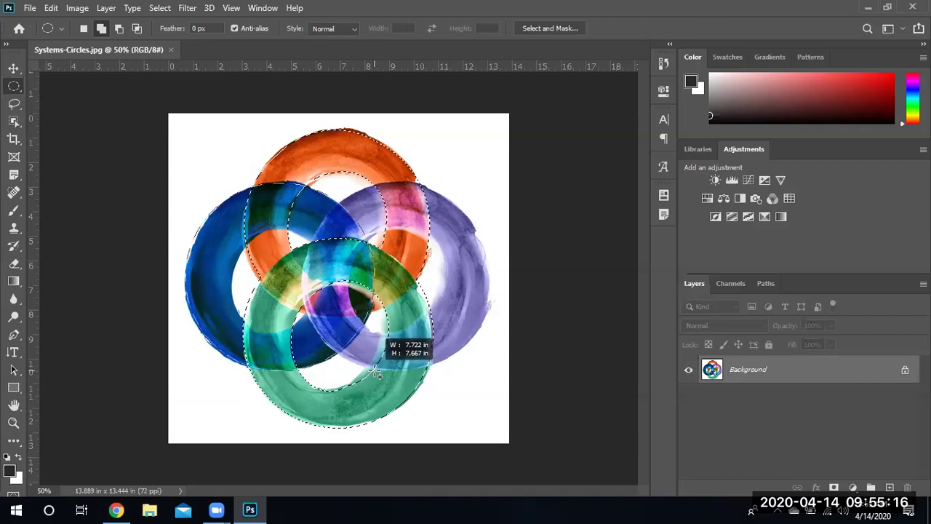
pyautogui.moveTo(376, 373); pyautogui.dragTo(375, 372)
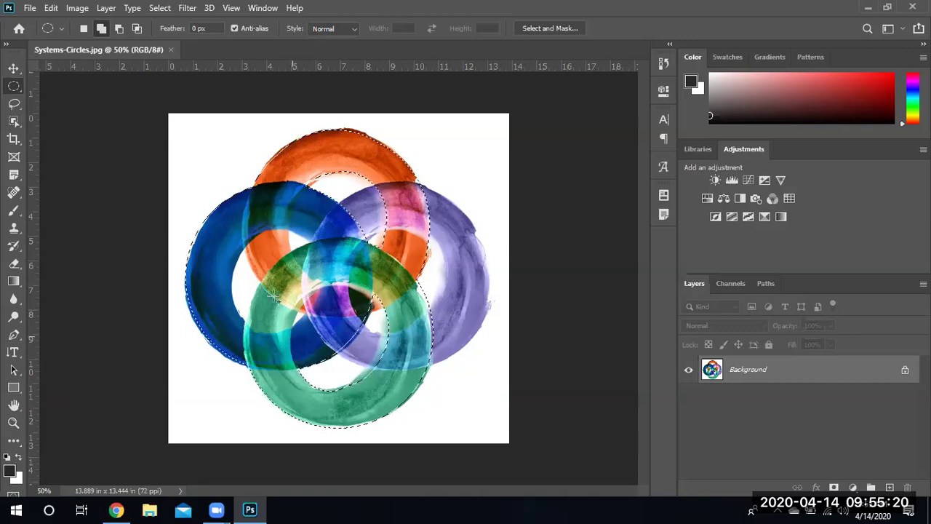
pyautogui.click(119, 28)
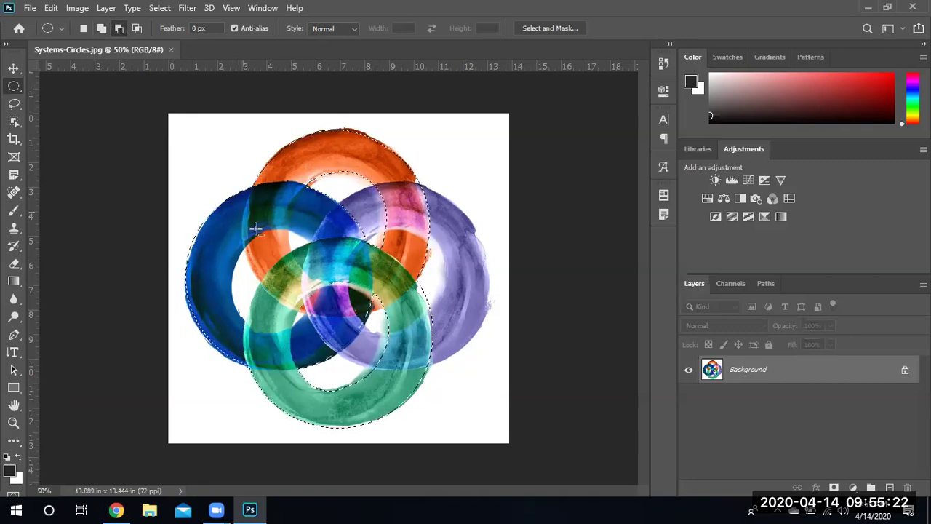
pyautogui.moveTo(271, 255); pyautogui.dragTo(230, 334)
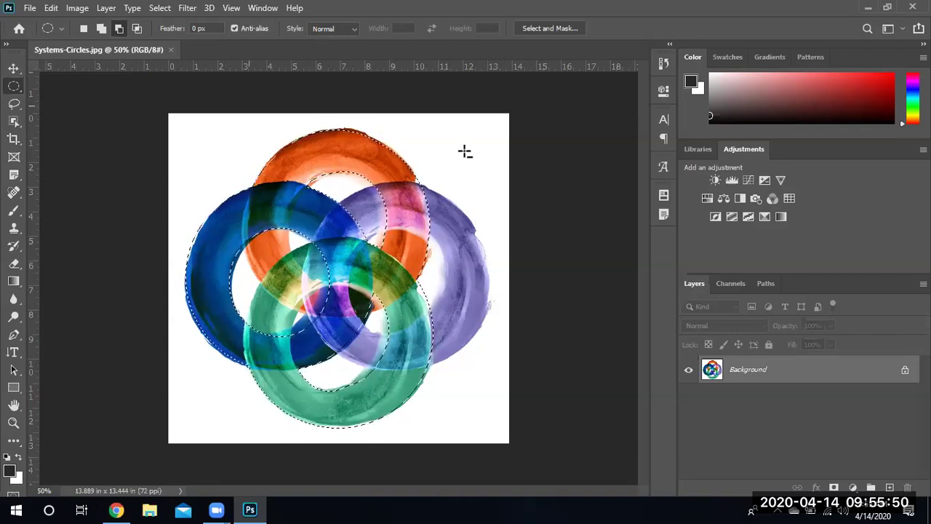
# Step: Add a layer mask to Layer 0 from the ring selection and bring up its edit prompt
pyautogui.click(834, 488)
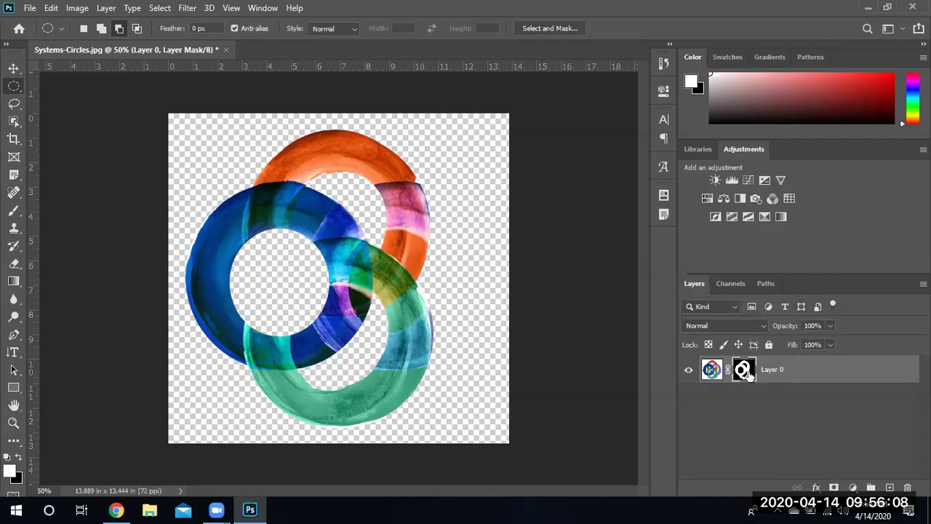
pyautogui.doubleClick(748, 373)
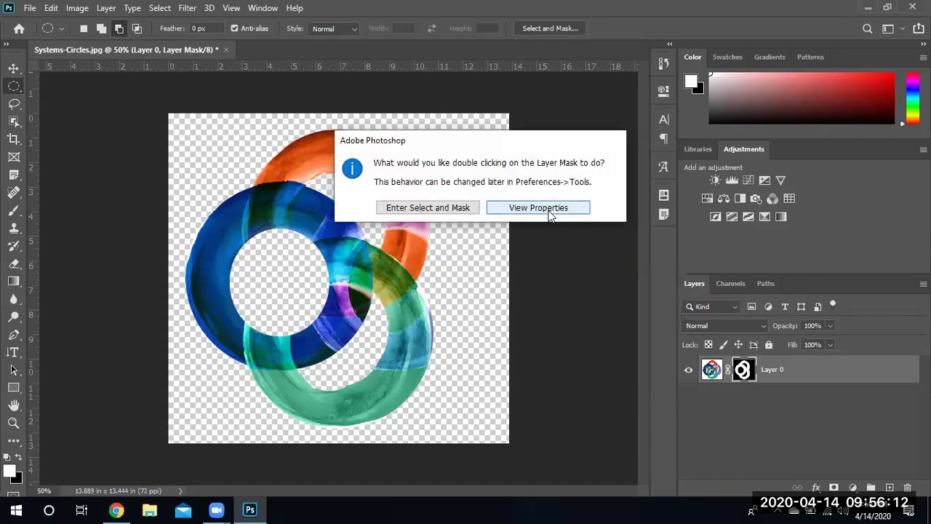
# Step: Open the mask in Select and Mask, try the black-and-white view and Show Edge, and set transparency to 58%
pyautogui.click(429, 208)
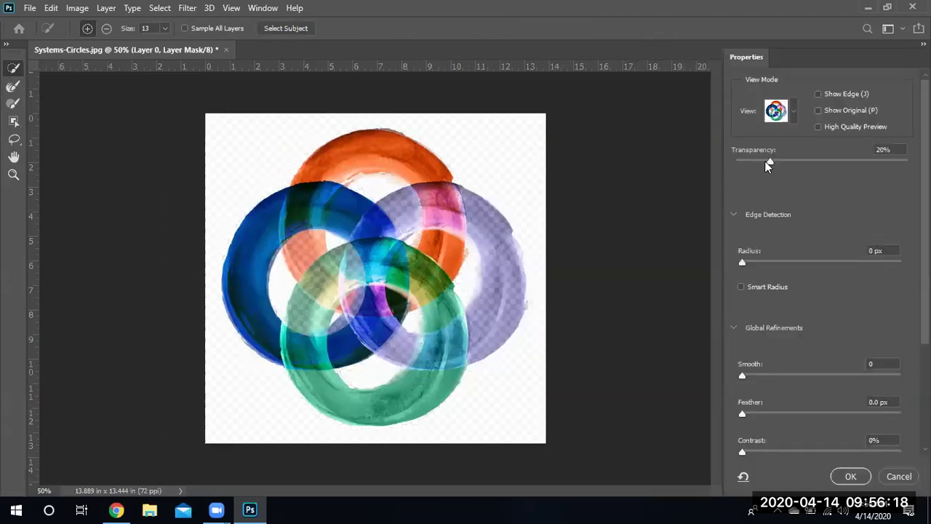
pyautogui.moveTo(770, 161); pyautogui.dragTo(805, 157)
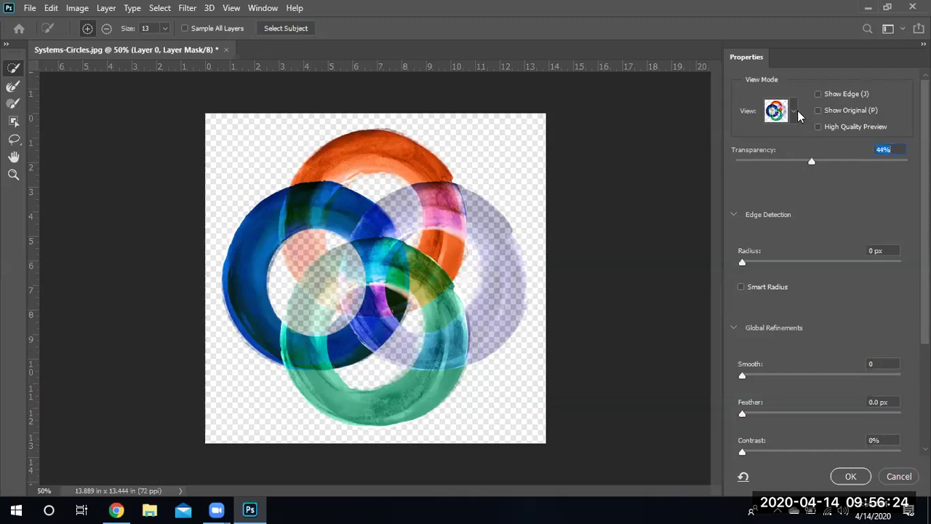
pyautogui.click(776, 111)
pyautogui.click(770, 282)
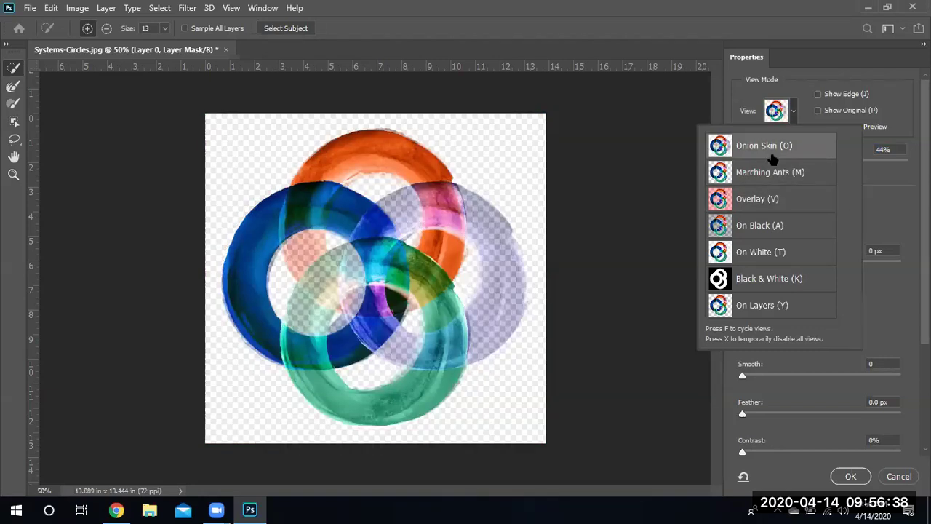
pyautogui.click(903, 316)
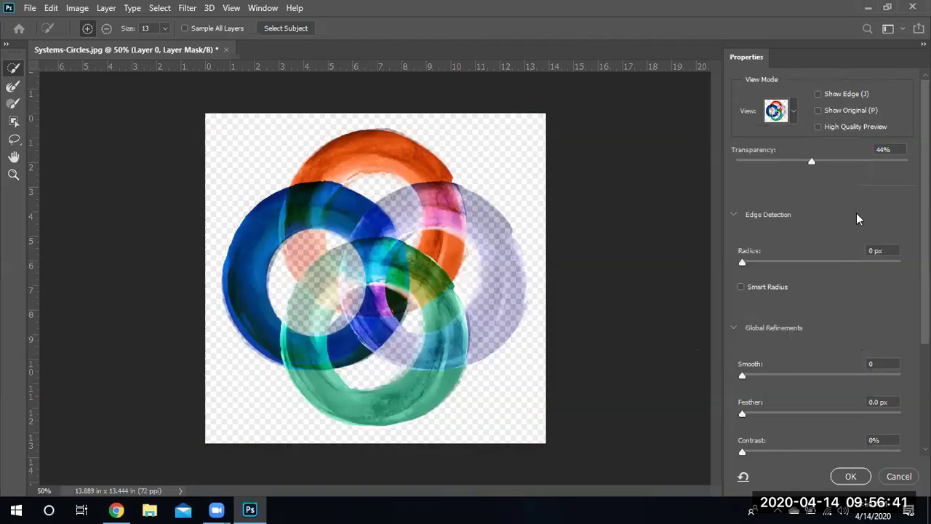
pyautogui.click(819, 94)
pyautogui.click(819, 95)
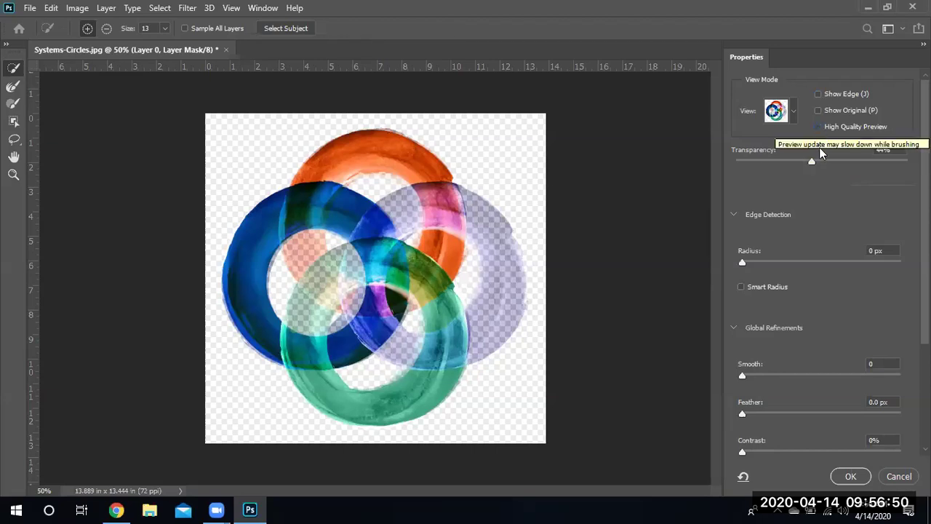
pyautogui.moveTo(812, 161); pyautogui.dragTo(861, 162)
pyautogui.click(836, 162)
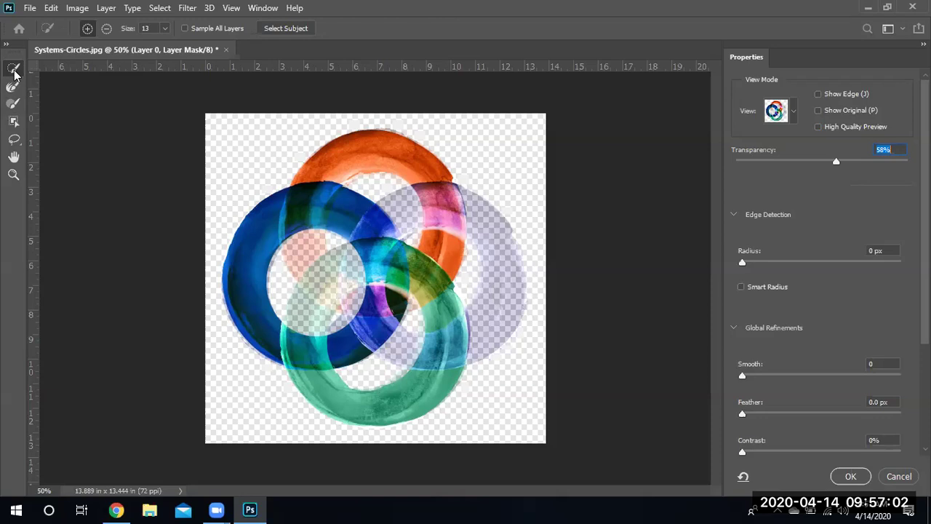
# Step: Add the blue ring area, central ring overlaps and top of the orange ring to the mask with Object Selection
pyautogui.click(13, 121)
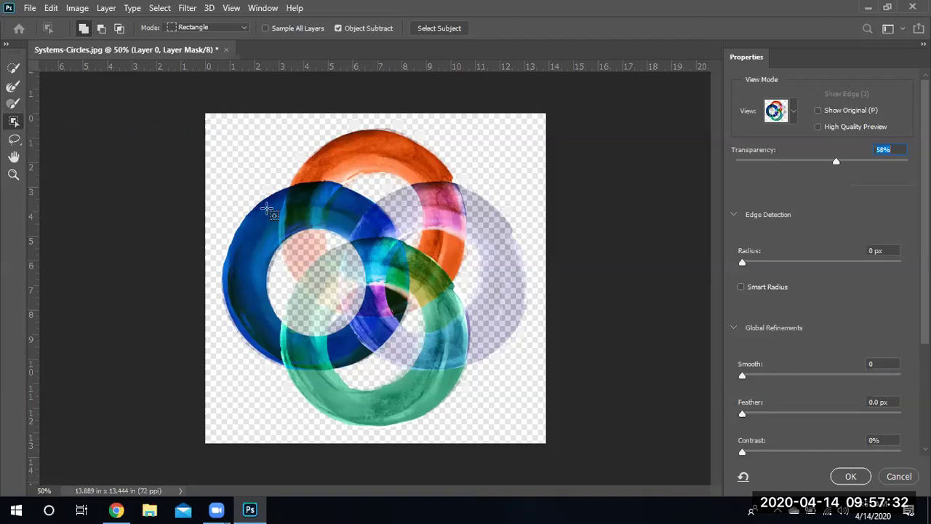
pyautogui.moveTo(282, 242); pyautogui.dragTo(369, 329)
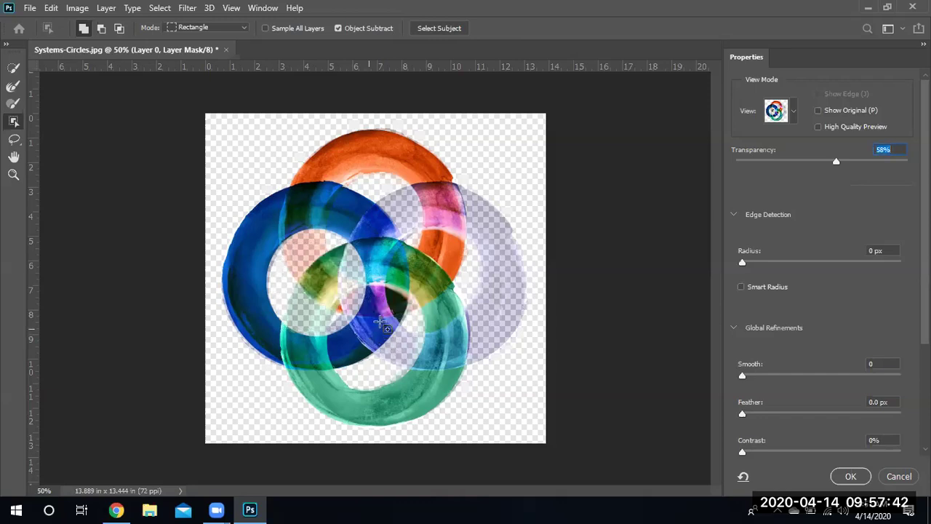
pyautogui.moveTo(379, 318); pyautogui.dragTo(430, 370)
pyautogui.moveTo(378, 328); pyautogui.dragTo(412, 371)
pyautogui.moveTo(376, 314); pyautogui.dragTo(435, 371)
pyautogui.moveTo(369, 171)
pyautogui.mouseDown()
pyautogui.moveTo(428, 262)
pyautogui.moveTo(432, 303)
pyautogui.mouseUp()
pyautogui.moveTo(279, 221); pyautogui.dragTo(378, 357)
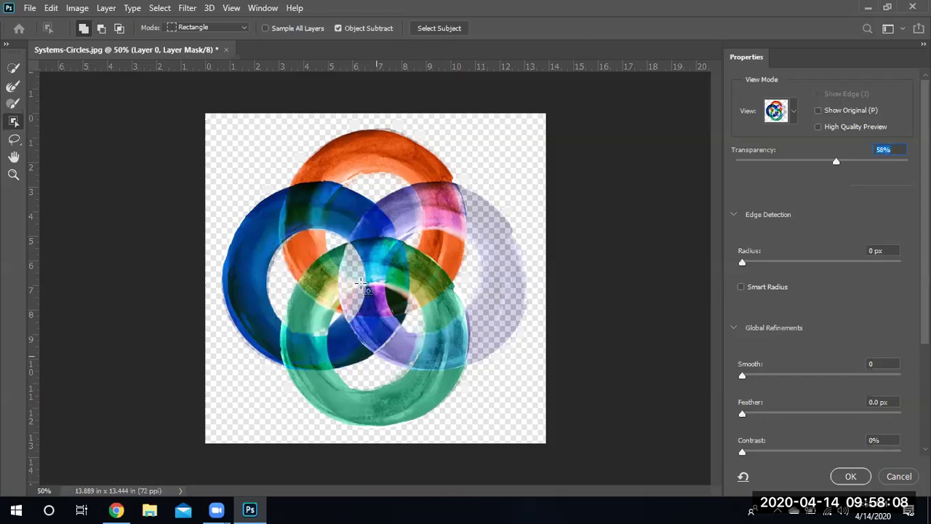
pyautogui.click(16, 89)
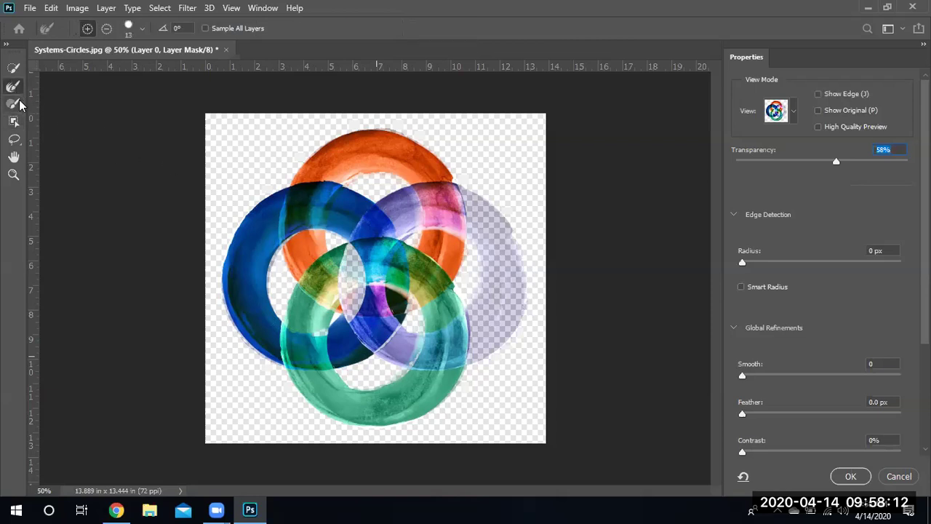
# Step: Paint in the missing ring areas near the centre with the brush enlarged to 25
pyautogui.click(16, 103)
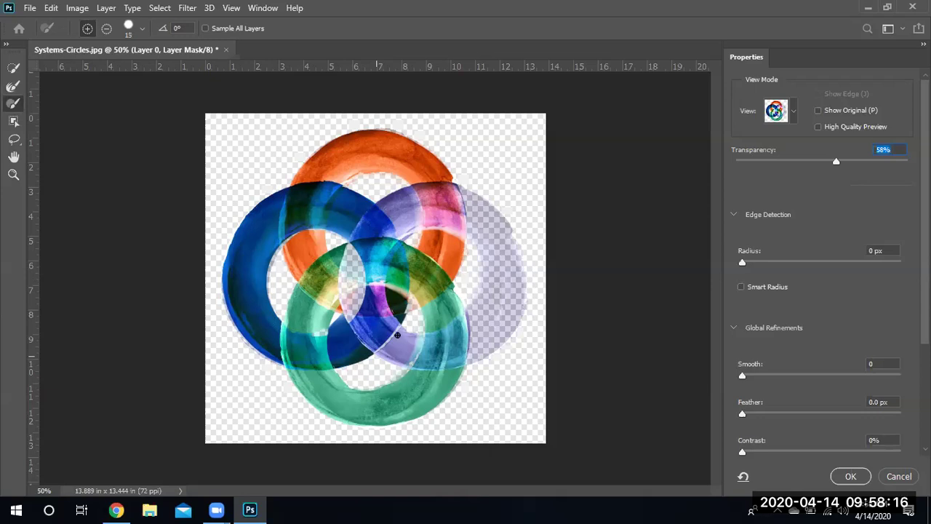
pyautogui.press(']')
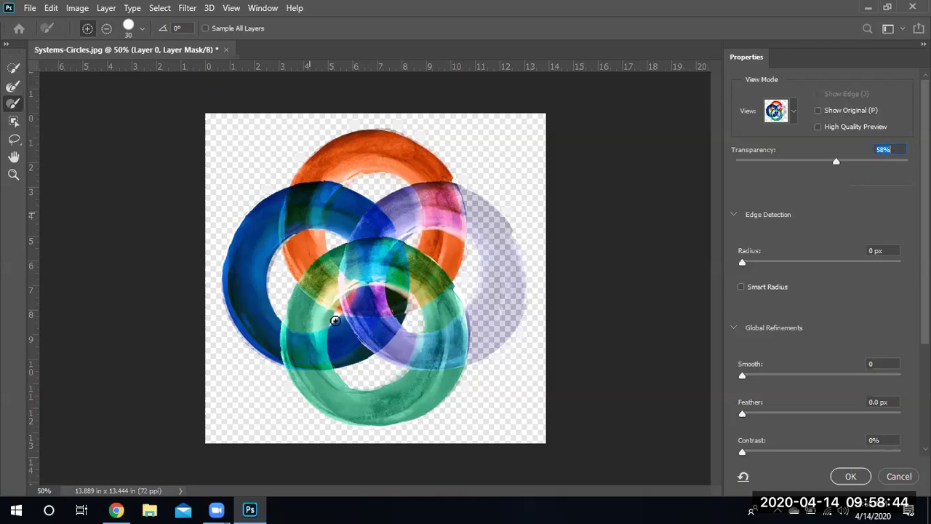
pyautogui.click(14, 86)
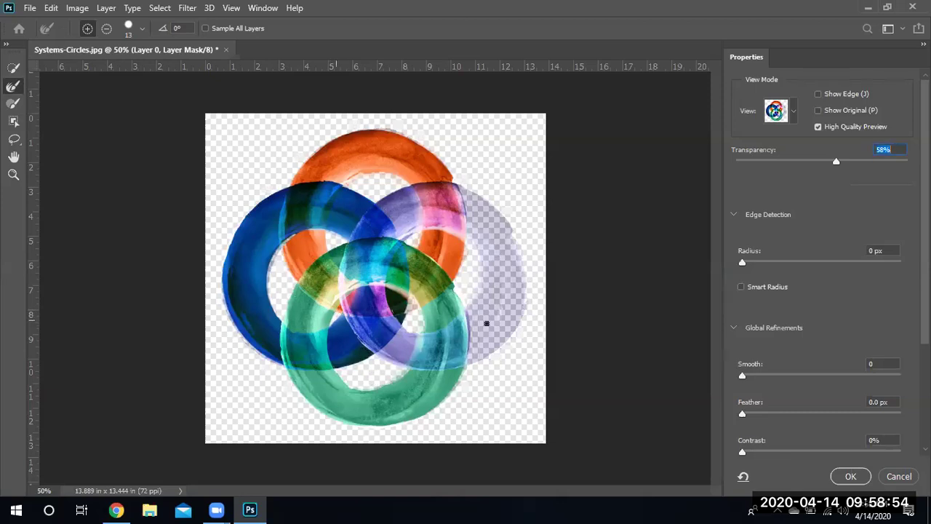
pyautogui.click(13, 120)
# Step: Add the purple ring's upper part and lower right to the mask with object selections, undoing one attempt
pyautogui.moveTo(440, 178); pyautogui.dragTo(532, 387)
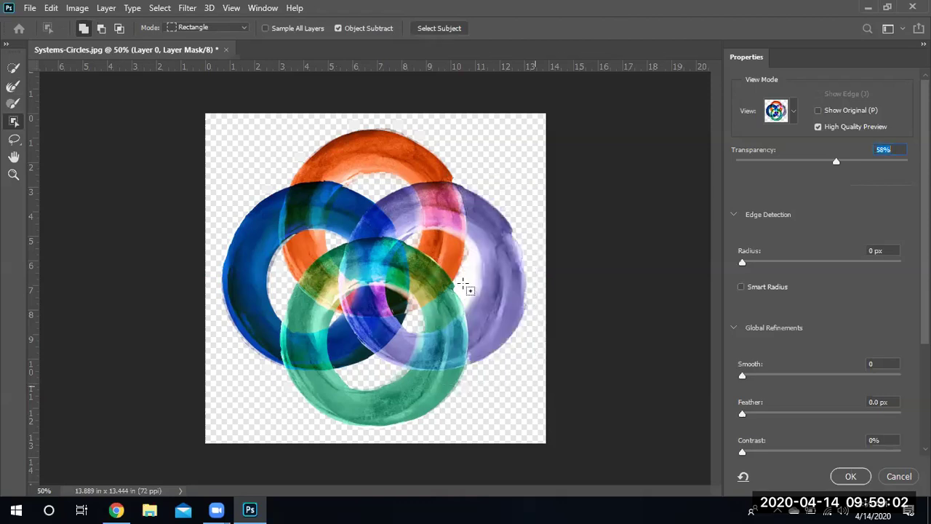
pyautogui.hotkey('ctrl', 'z')
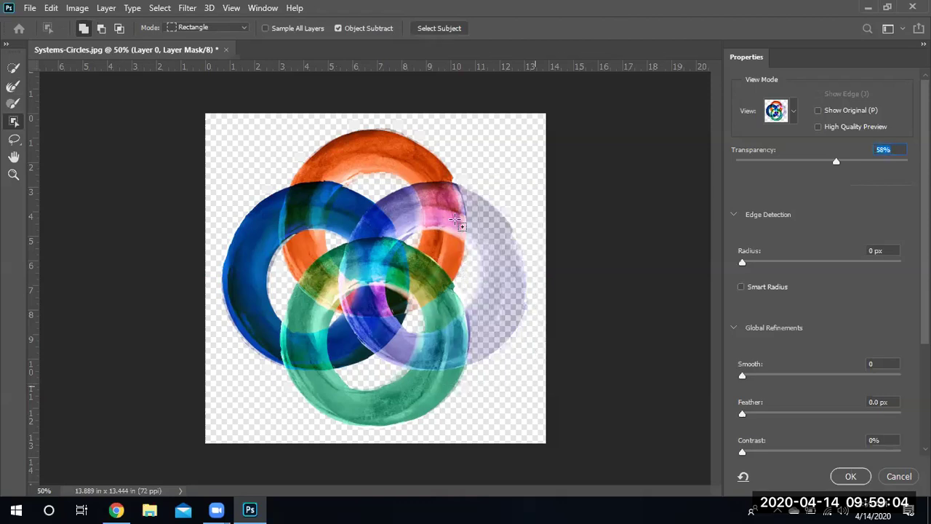
pyautogui.moveTo(453, 177); pyautogui.dragTo(474, 318)
pyautogui.moveTo(508, 343); pyautogui.dragTo(463, 306)
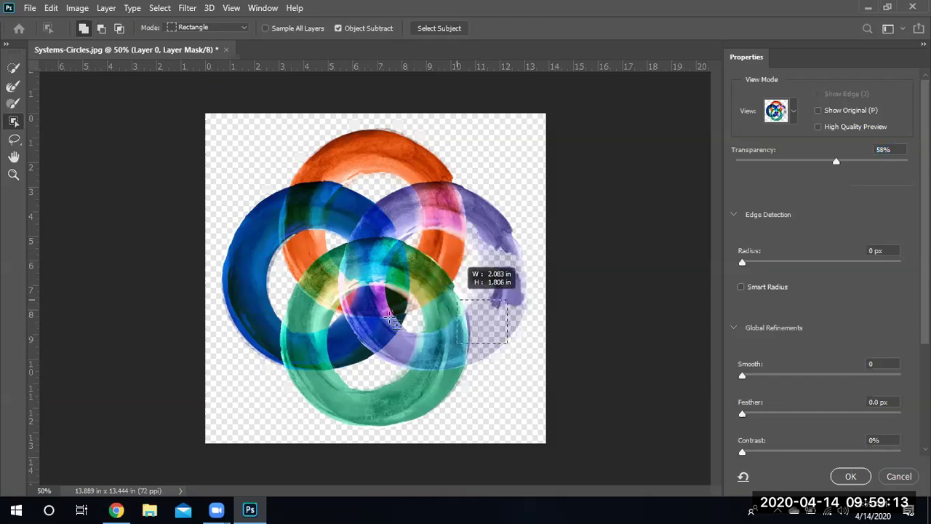
# Step: Paint with the Refine Edge Brush along the purple ring's ragged right edge and the ring overlaps
pyautogui.click(14, 102)
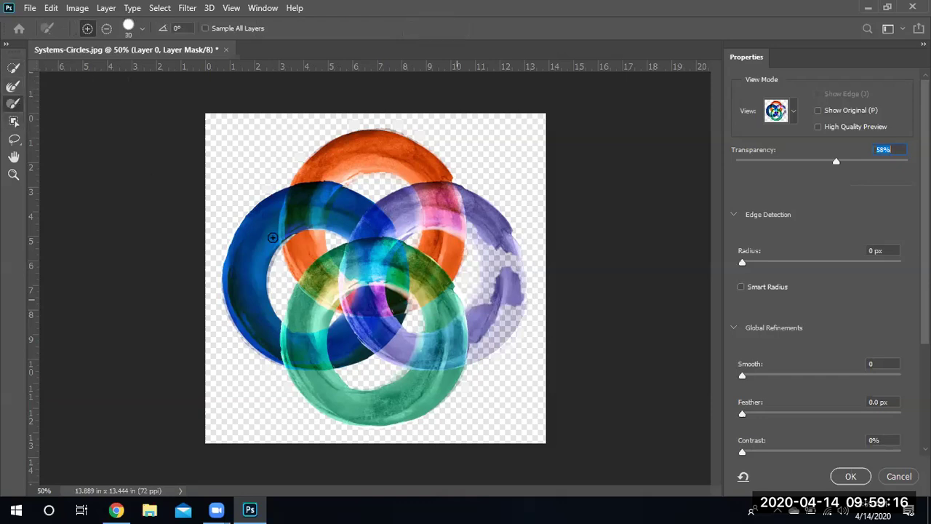
pyautogui.moveTo(465, 353)
pyautogui.mouseDown()
pyautogui.moveTo(502, 304)
pyautogui.moveTo(503, 266)
pyautogui.moveTo(489, 305)
pyautogui.moveTo(477, 314)
pyautogui.moveTo(487, 283)
pyautogui.moveTo(468, 313)
pyautogui.mouseUp()
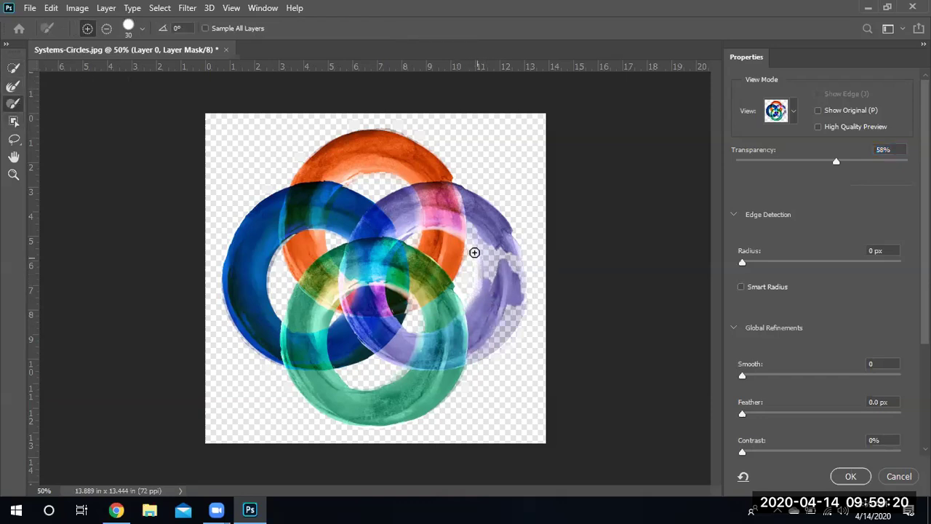
pyautogui.moveTo(476, 254)
pyautogui.mouseDown()
pyautogui.moveTo(494, 266)
pyautogui.moveTo(473, 232)
pyautogui.moveTo(491, 287)
pyautogui.moveTo(493, 243)
pyautogui.moveTo(505, 273)
pyautogui.moveTo(511, 268)
pyautogui.moveTo(459, 221)
pyautogui.moveTo(496, 237)
pyautogui.moveTo(507, 230)
pyautogui.moveTo(521, 291)
pyautogui.moveTo(500, 334)
pyautogui.moveTo(463, 360)
pyautogui.moveTo(518, 289)
pyautogui.moveTo(521, 300)
pyautogui.moveTo(499, 340)
pyautogui.moveTo(437, 361)
pyautogui.mouseUp()
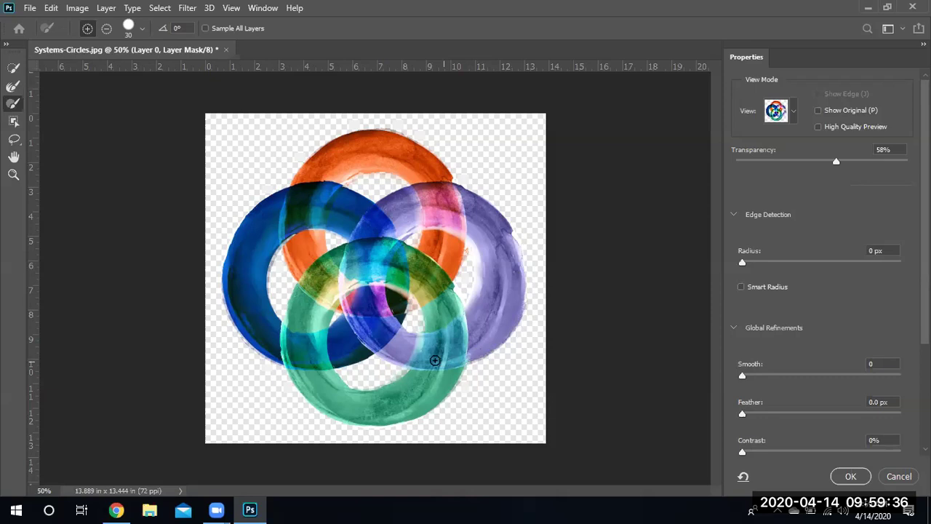
pyautogui.moveTo(459, 195)
pyautogui.mouseDown()
pyautogui.moveTo(416, 205)
pyautogui.moveTo(443, 205)
pyautogui.moveTo(436, 266)
pyautogui.moveTo(408, 291)
pyautogui.moveTo(417, 292)
pyautogui.moveTo(393, 301)
pyautogui.moveTo(418, 300)
pyautogui.moveTo(365, 317)
pyautogui.moveTo(350, 305)
pyautogui.moveTo(371, 299)
pyautogui.moveTo(340, 349)
pyautogui.moveTo(301, 351)
pyautogui.moveTo(300, 331)
pyautogui.moveTo(314, 341)
pyautogui.moveTo(323, 312)
pyautogui.mouseUp()
pyautogui.moveTo(523, 275); pyautogui.dragTo(509, 230)
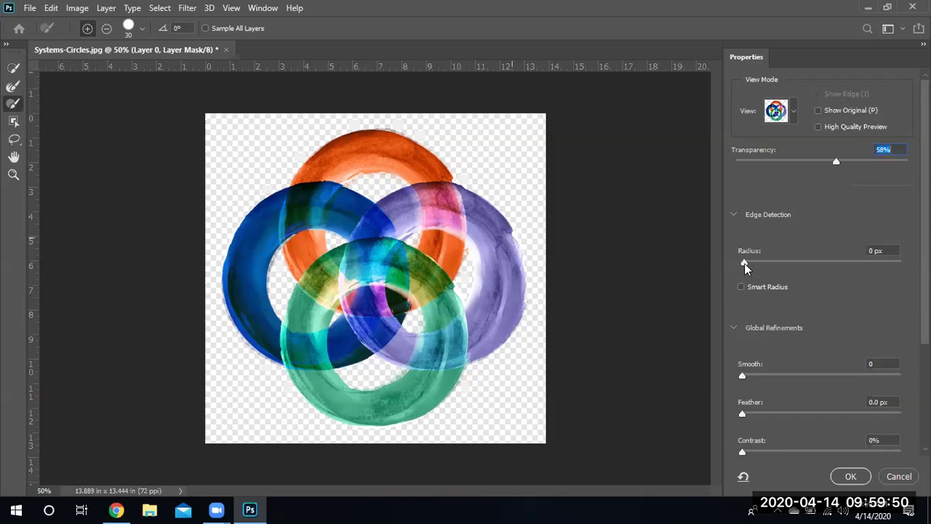
# Step: Set the edge detection Radius to 1 px and view the mask in Black & White
pyautogui.moveTo(745, 263); pyautogui.dragTo(754, 263)
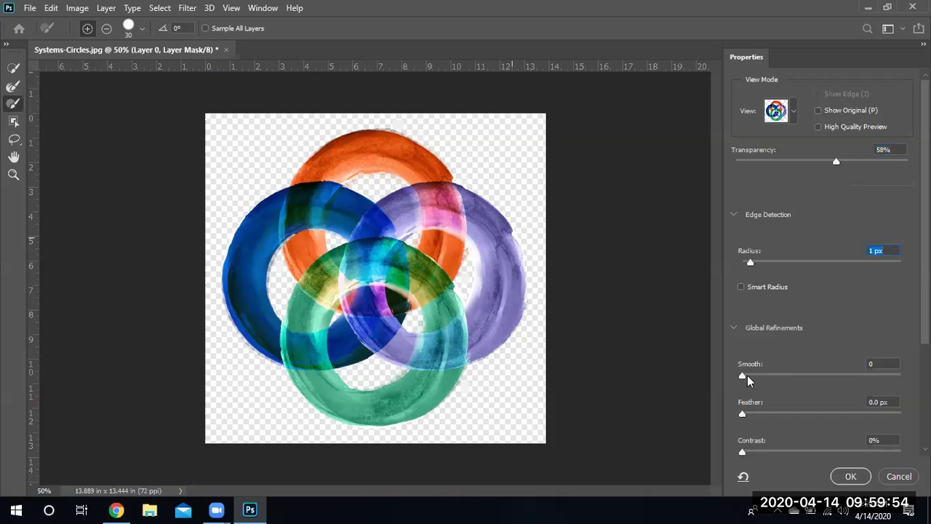
pyautogui.scroll(-1, 754, 323)
pyautogui.moveTo(744, 365); pyautogui.dragTo(754, 371)
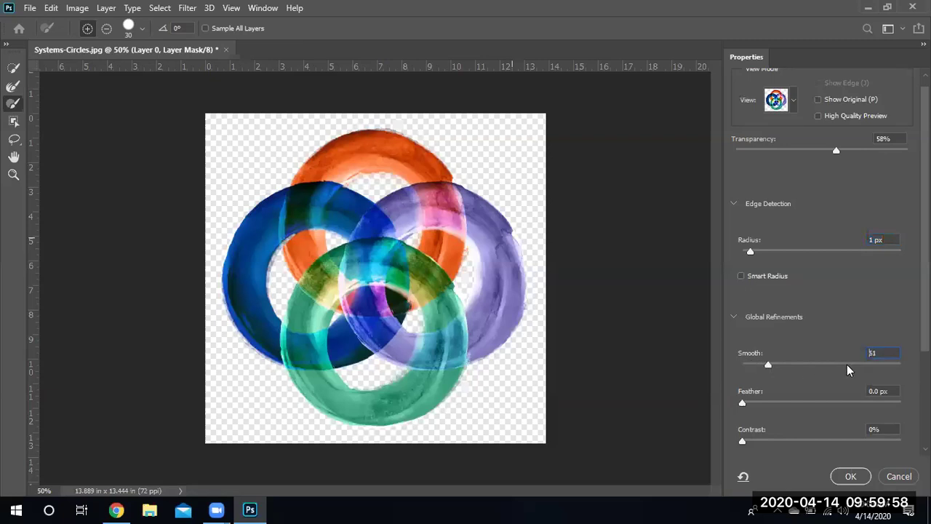
pyautogui.click(795, 104)
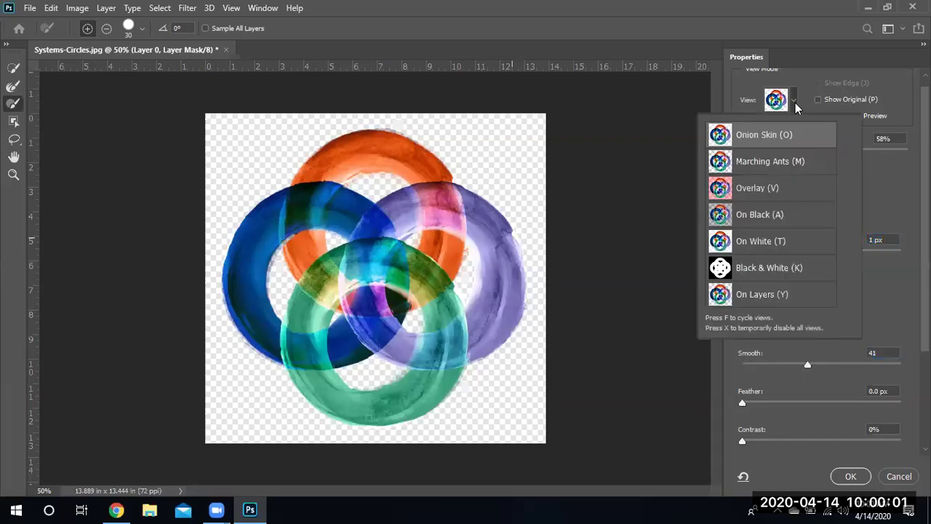
pyautogui.click(785, 270)
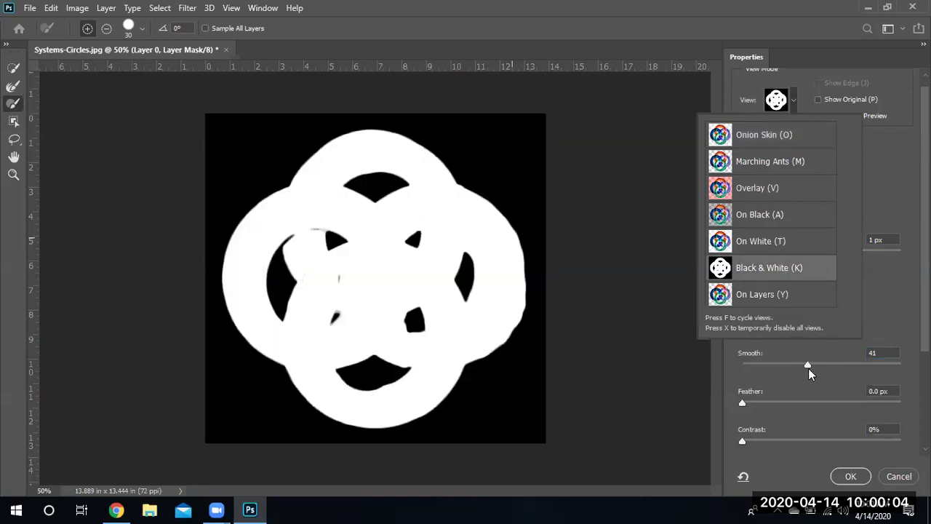
pyautogui.click(808, 368)
# Step: Keep Smooth and Feather at 0 and preview the masked rings On Layers
pyautogui.moveTo(809, 368)
pyautogui.mouseDown()
pyautogui.moveTo(764, 361)
pyautogui.moveTo(735, 373)
pyautogui.moveTo(842, 370)
pyautogui.moveTo(797, 371)
pyautogui.mouseUp()
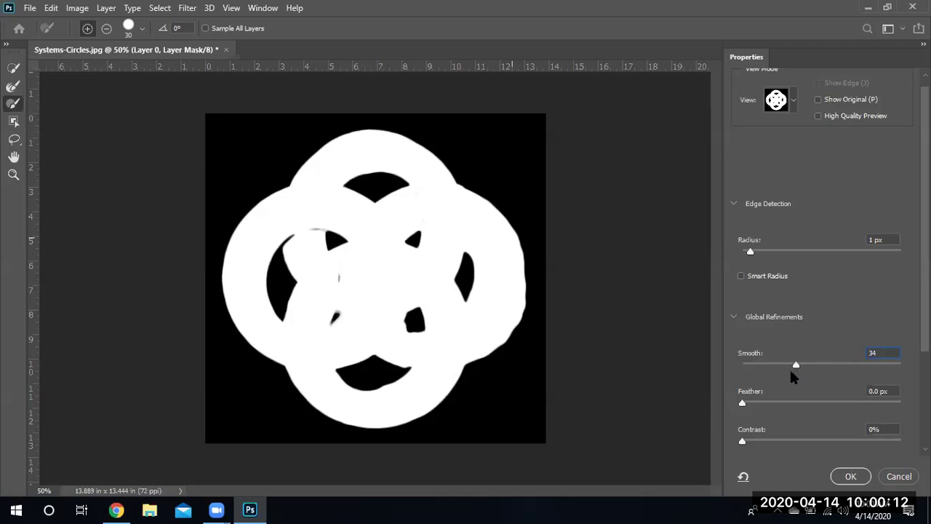
pyautogui.moveTo(732, 377); pyautogui.dragTo(742, 406)
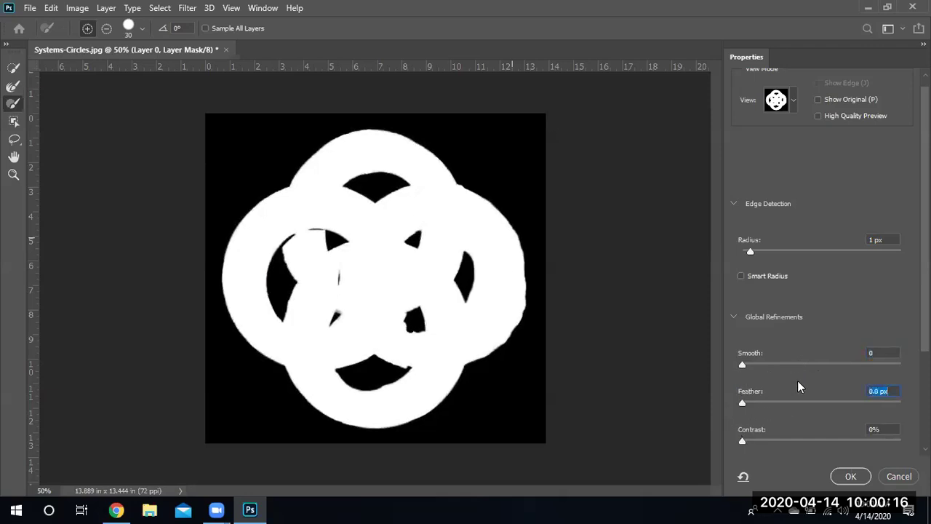
pyautogui.scroll(-3, 799, 379)
pyautogui.moveTo(820, 412)
pyautogui.mouseDown()
pyautogui.moveTo(770, 416)
pyautogui.moveTo(826, 416)
pyautogui.mouseUp()
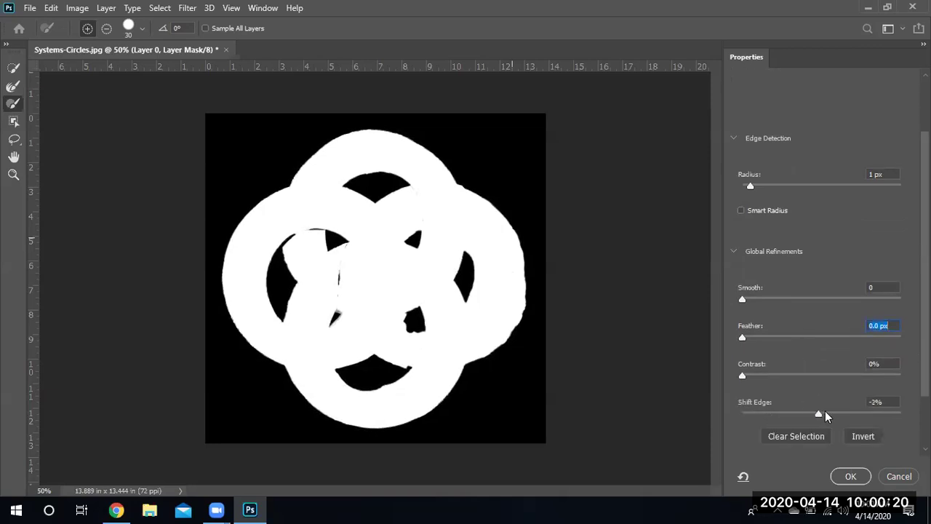
pyautogui.scroll(2, 792, 211)
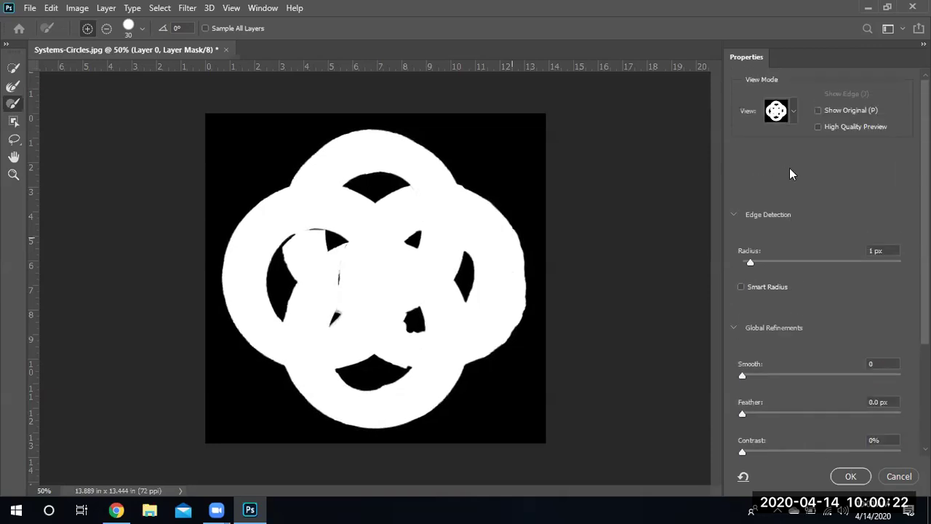
pyautogui.click(795, 111)
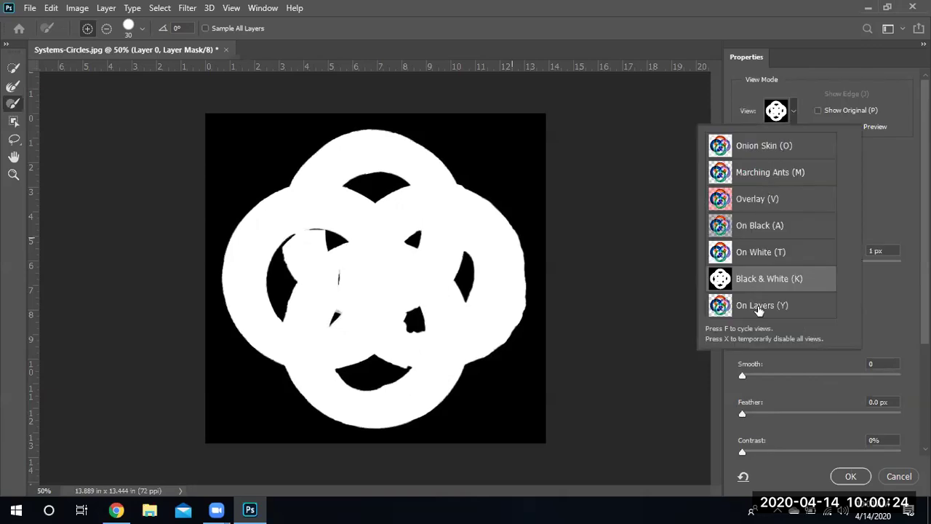
pyautogui.click(744, 452)
# Step: Lower Contrast to 6% with Shift Edge +13% and output the refinement to the layer mask
pyautogui.moveTo(762, 452); pyautogui.dragTo(848, 452)
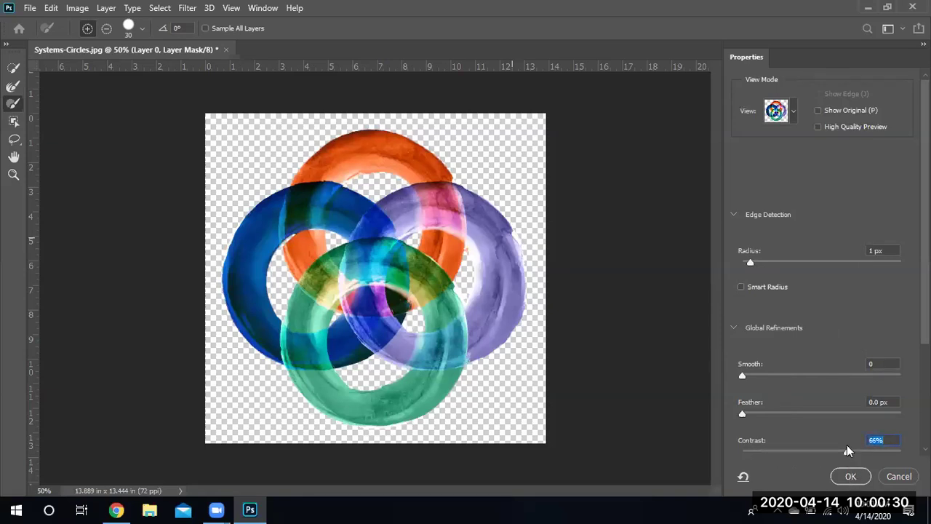
pyautogui.click(774, 457)
pyautogui.scroll(-3, 799, 387)
pyautogui.press('Down')
pyautogui.press('Down')
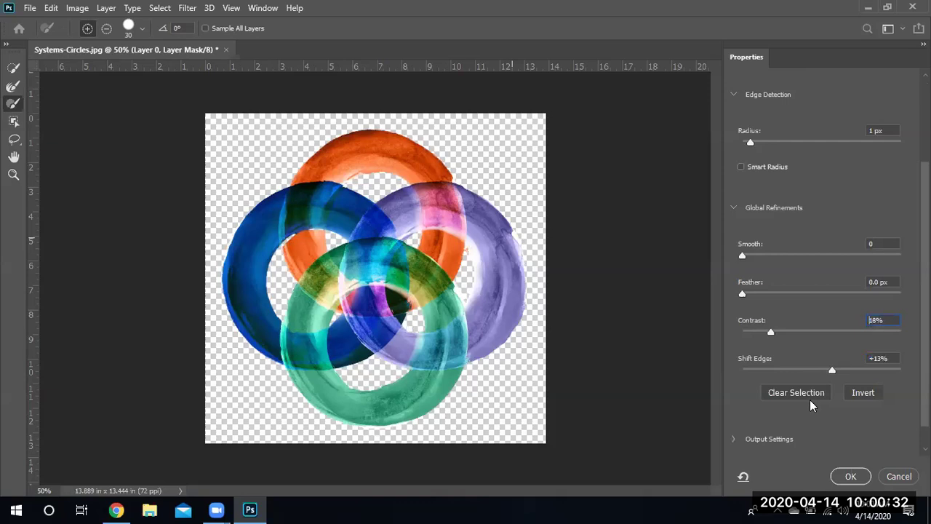
pyautogui.press('Down')
pyautogui.click(733, 442)
pyautogui.scroll(-3, 761, 404)
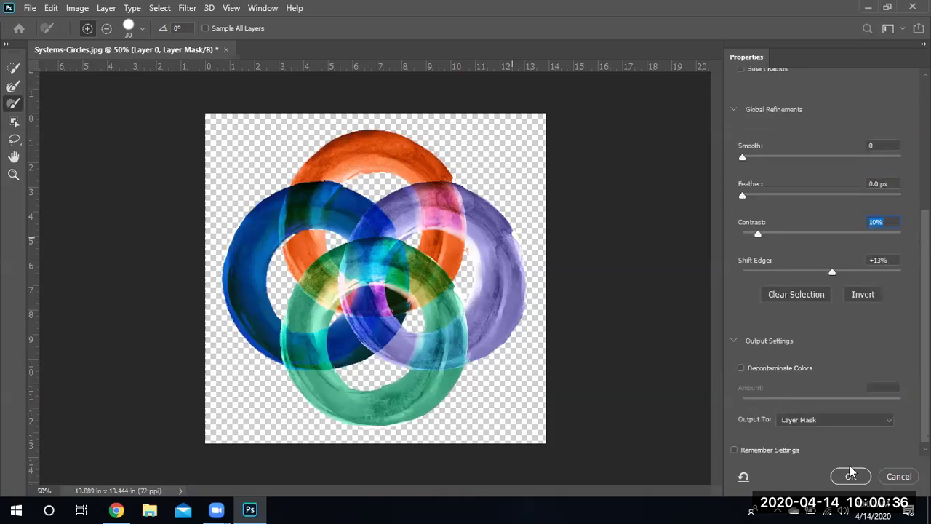
pyautogui.press('Down')
pyautogui.press('Down')
pyautogui.press('Down')
pyautogui.press('Down')
pyautogui.click(852, 477)
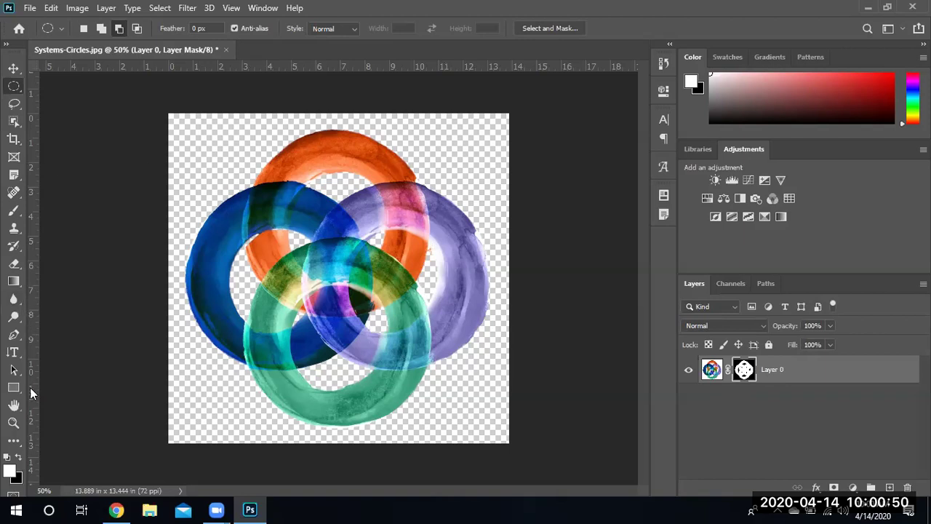
# Step: Paint with an enlarged black Brush on the mask to hide a streak of the blue ring
pyautogui.click(10, 217)
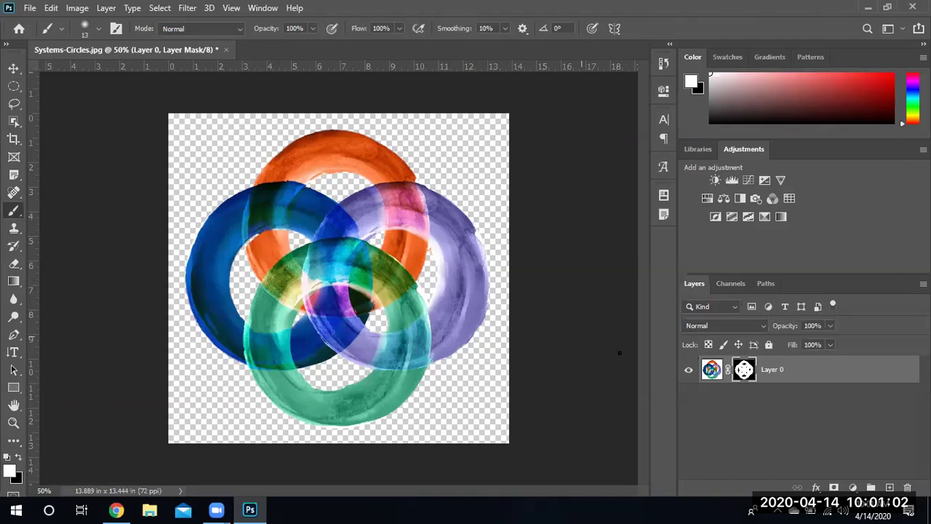
pyautogui.press(']')
pyautogui.press(']')
pyautogui.press(']')
pyautogui.press('x')
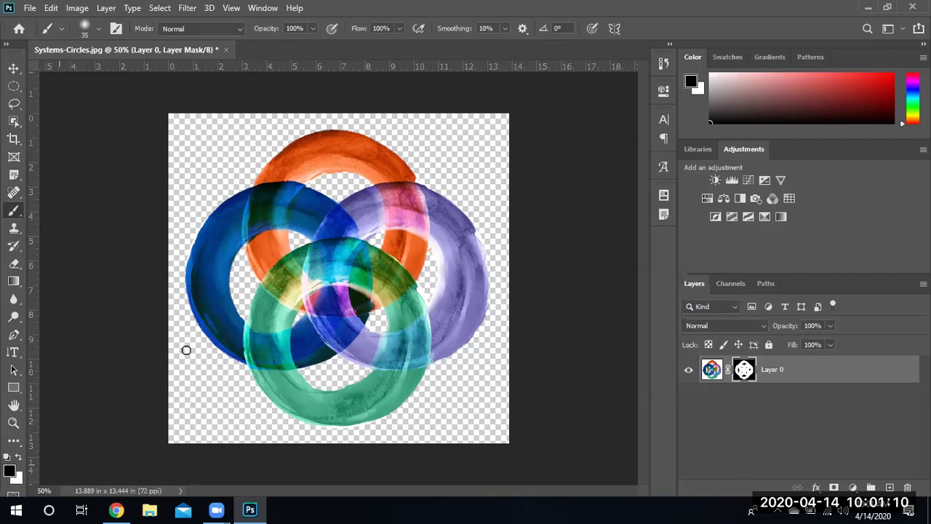
pyautogui.moveTo(264, 211)
pyautogui.mouseDown()
pyautogui.moveTo(269, 241)
pyautogui.moveTo(264, 213)
pyautogui.mouseUp()
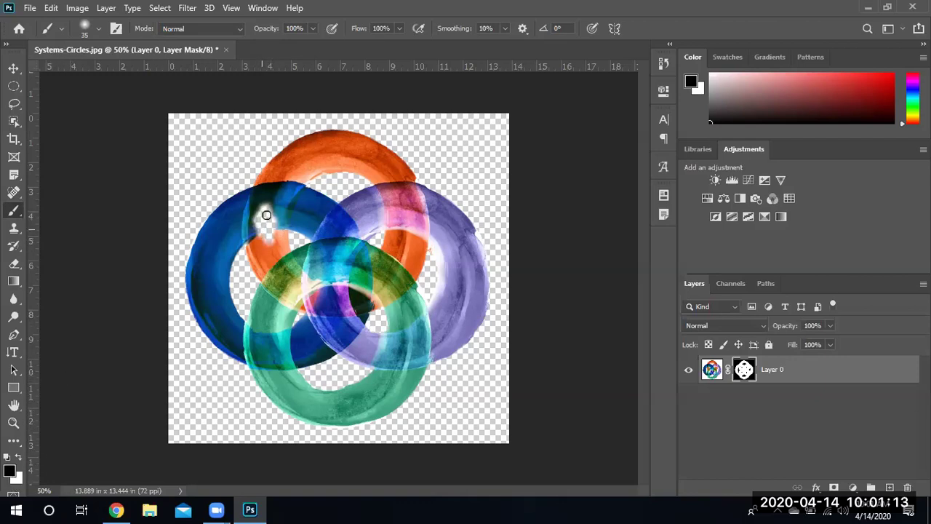
# Step: Adjust brush hardness, hide more of the blue ring, then switch to white to restore areas
pyautogui.click(98, 25)
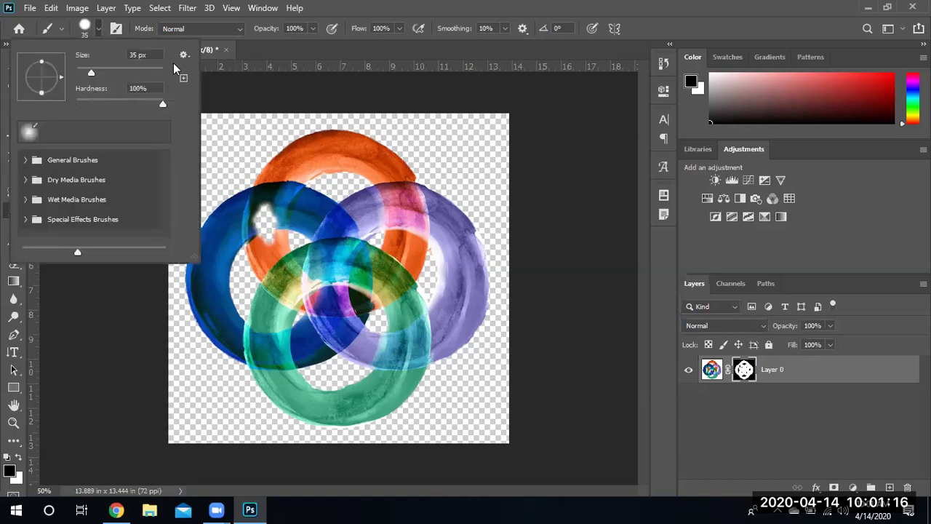
pyautogui.press('Tab')
pyautogui.moveTo(266, 215); pyautogui.dragTo(265, 205)
pyautogui.press('Return')
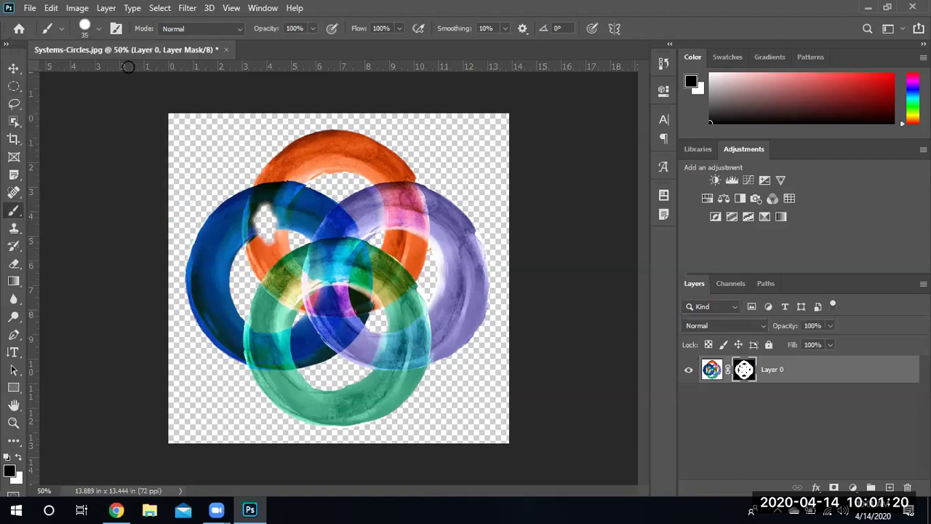
pyautogui.moveTo(265, 214)
pyautogui.mouseDown()
pyautogui.moveTo(255, 212)
pyautogui.moveTo(270, 234)
pyautogui.moveTo(252, 213)
pyautogui.moveTo(279, 217)
pyautogui.moveTo(268, 239)
pyautogui.mouseUp()
pyautogui.press('x')
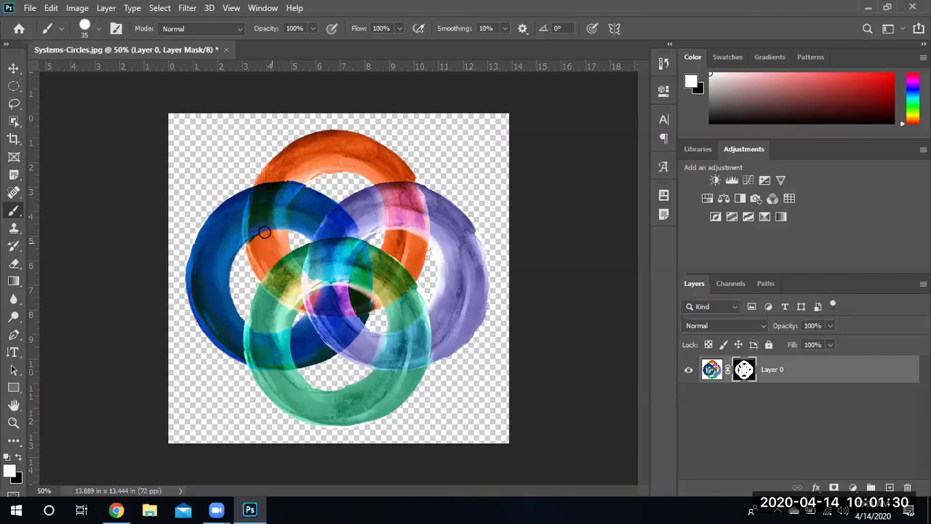